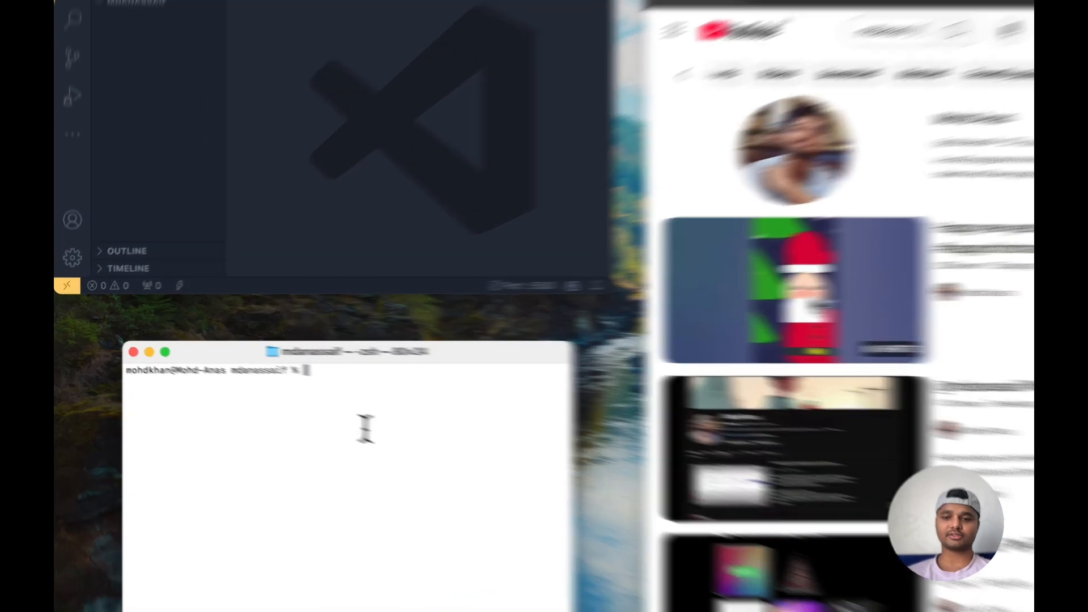
- Try to change the terminal's working directory to desktop
type("cd des")
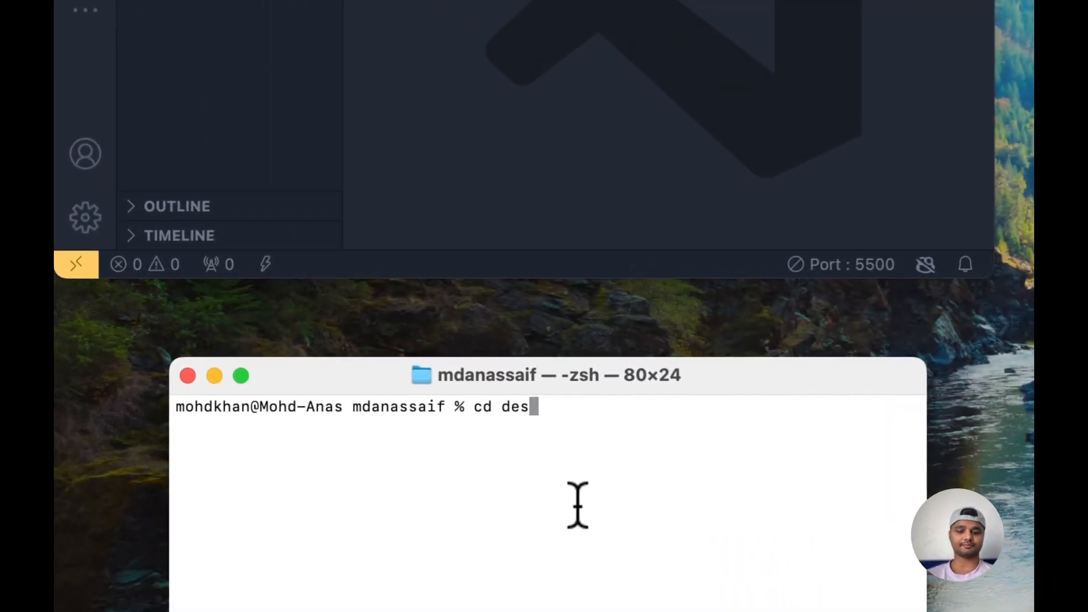
type("ktop")
key("Return")
- Create the empty files index.html and style.css with the touch command in the terminal
type("cd")
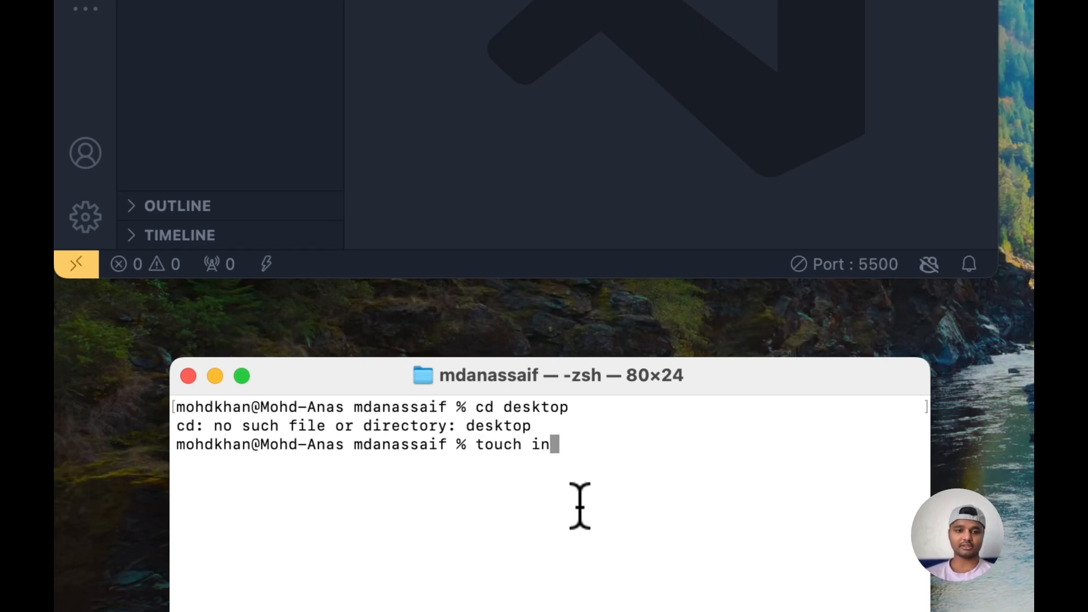
key("Return")
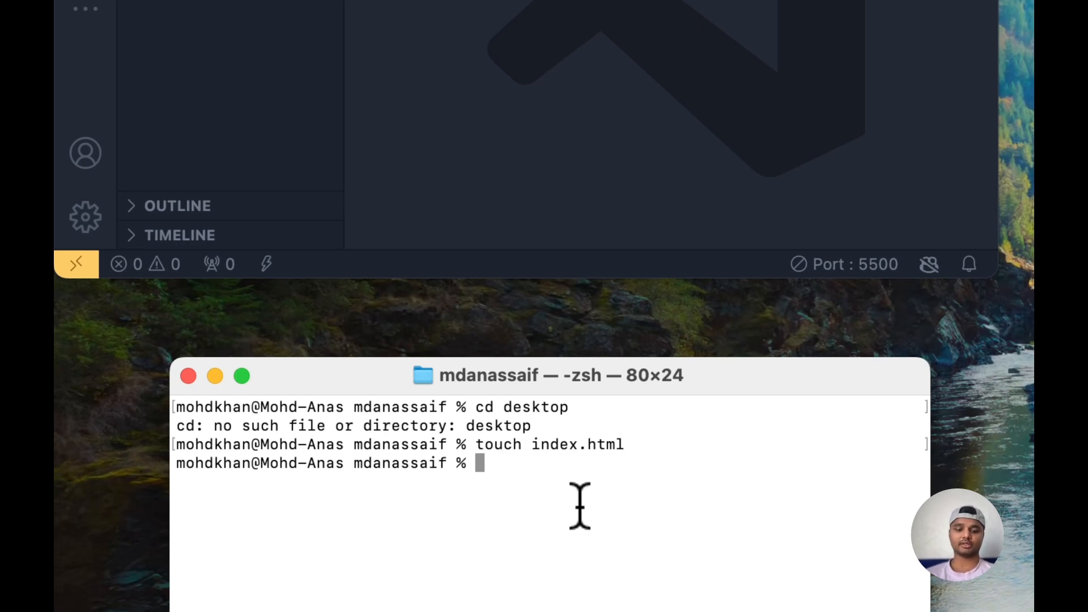
type("touch style.c")
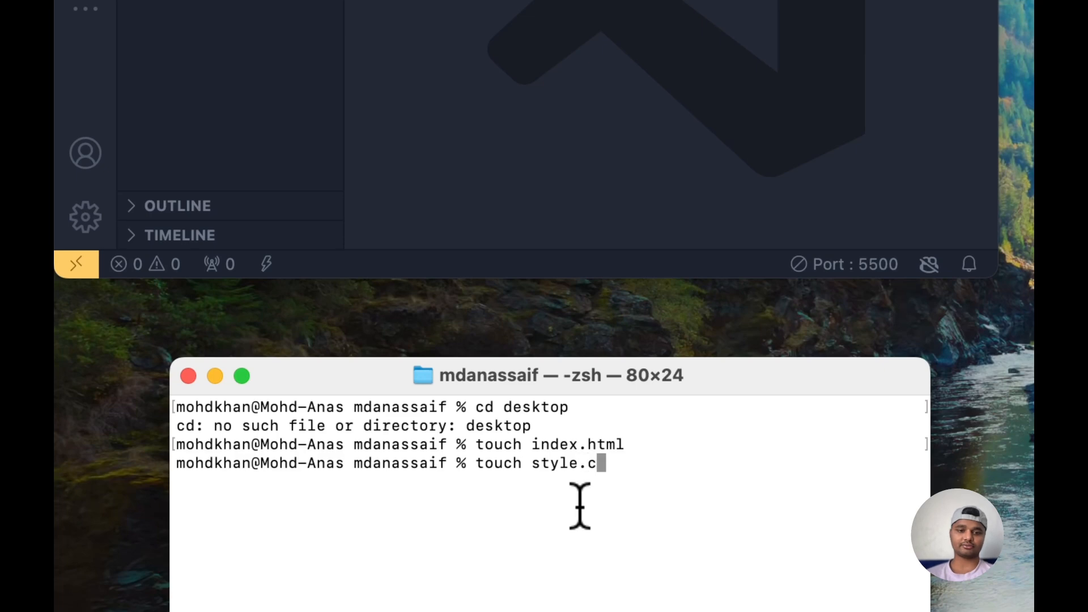
type("ss")
key("Return")
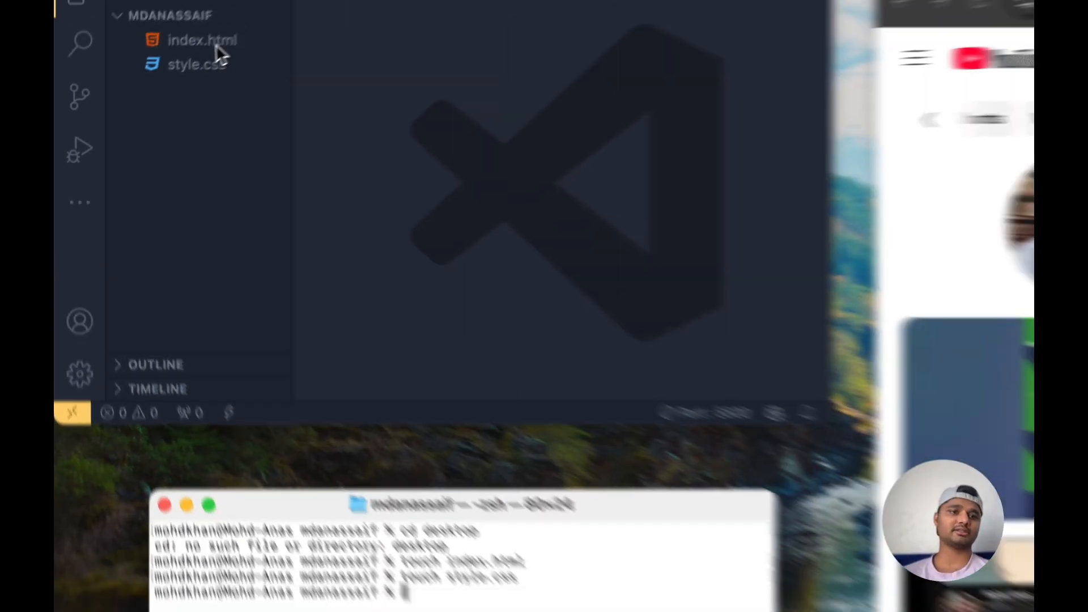
- Open the empty index.html for editing in the code editor
left_click(142, 64)
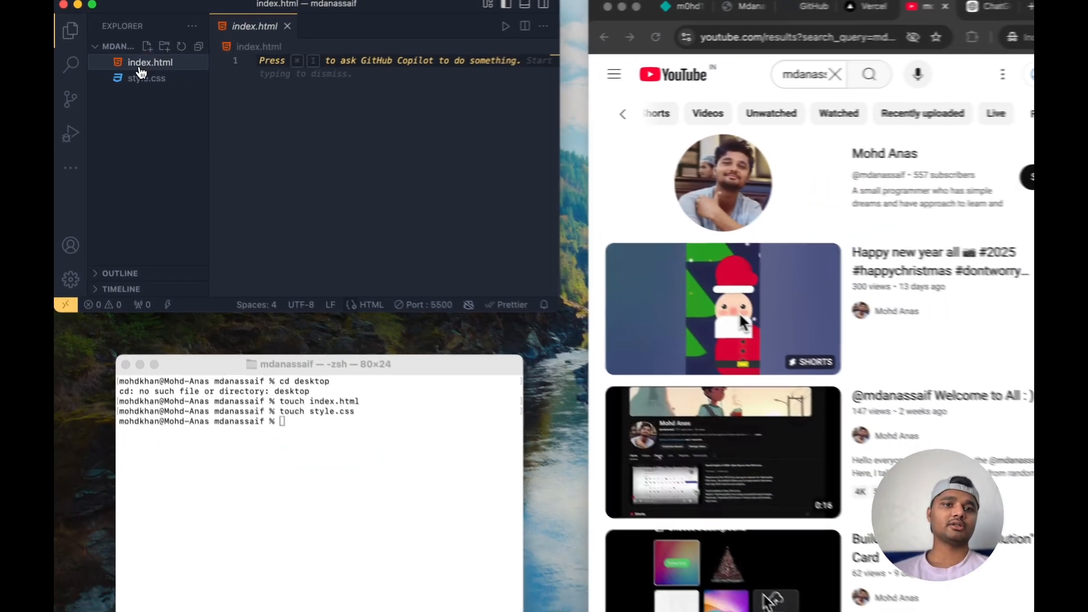
type("!")
key("BackSpace")
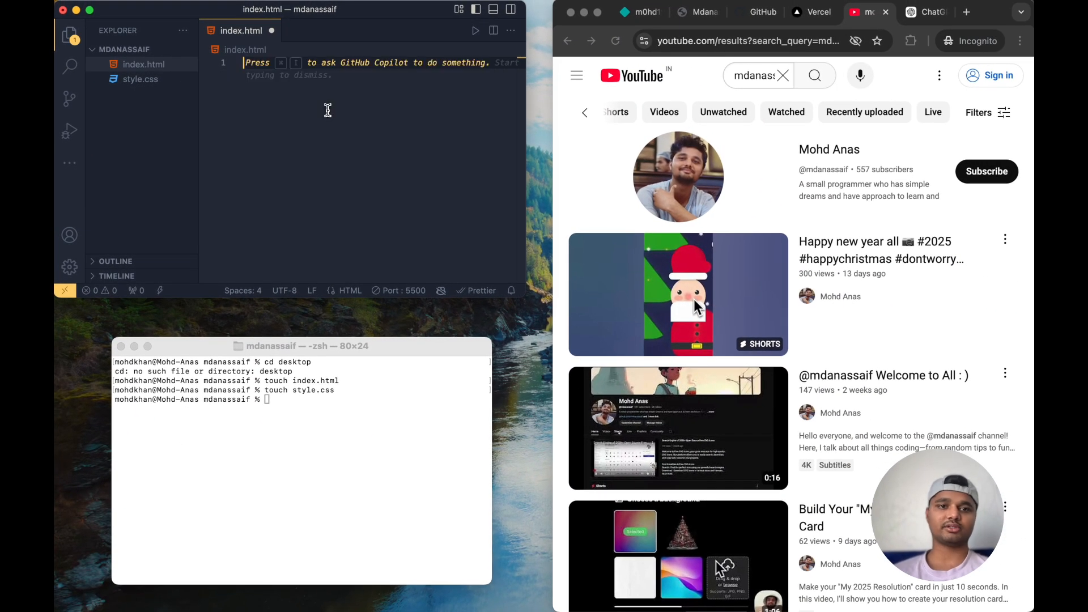
- Switch to ChatGPT and ask it to write code for a personal card with the creator's handle in HTML and CSS
left_click(921, 13)
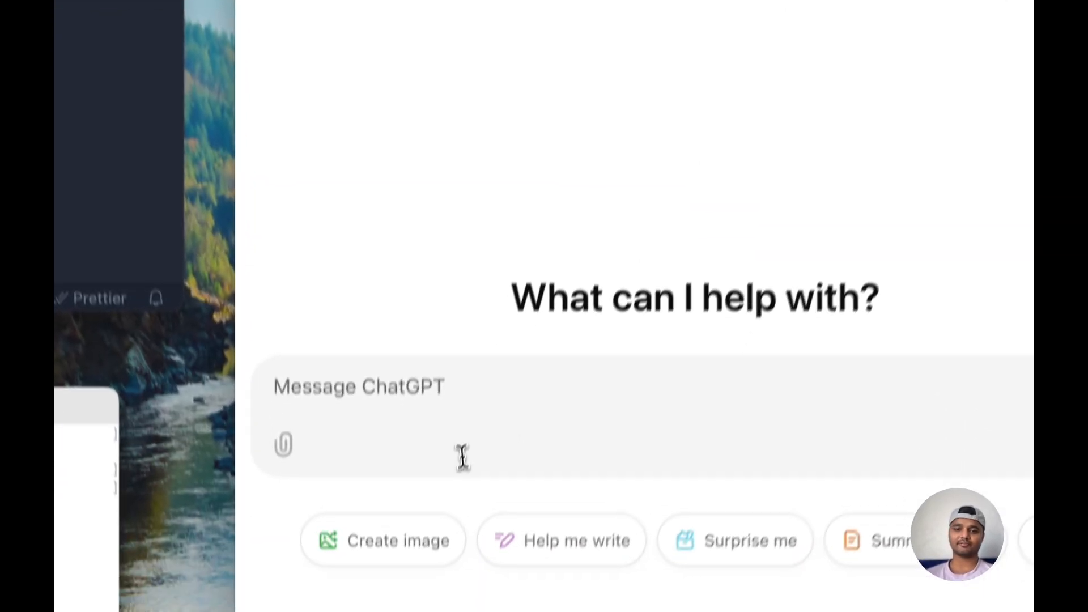
type("write a code for mdanasssaif car")
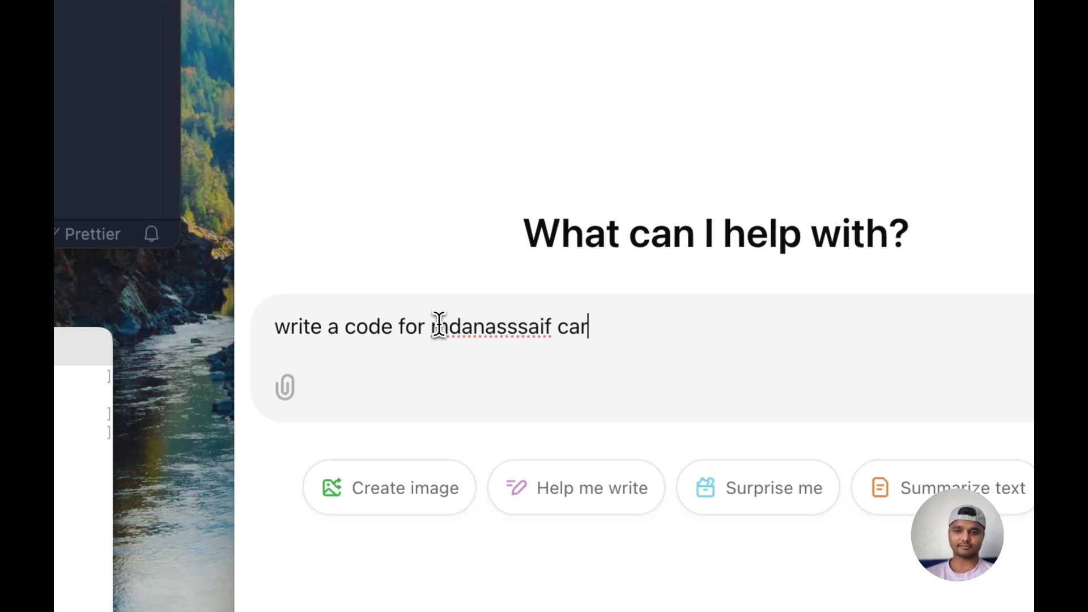
type("tml and css")
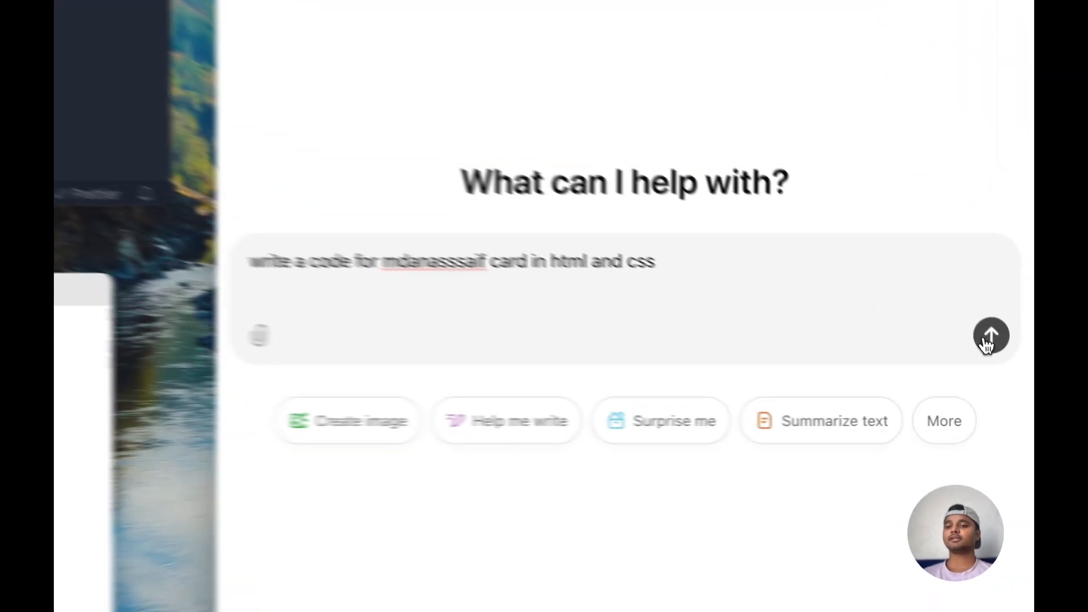
left_click(1009, 373)
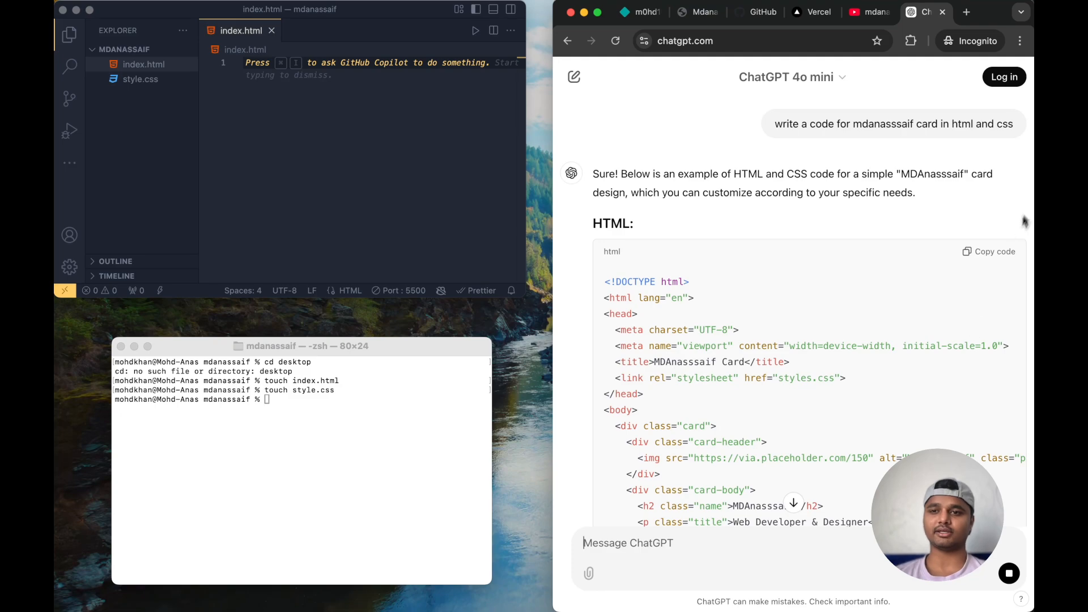
- Copy the HTML code from the ChatGPT answer and paste it into index.html
scroll(957, 358, "down", 5)
scroll(941, 217, "up", 3)
left_click(989, 105)
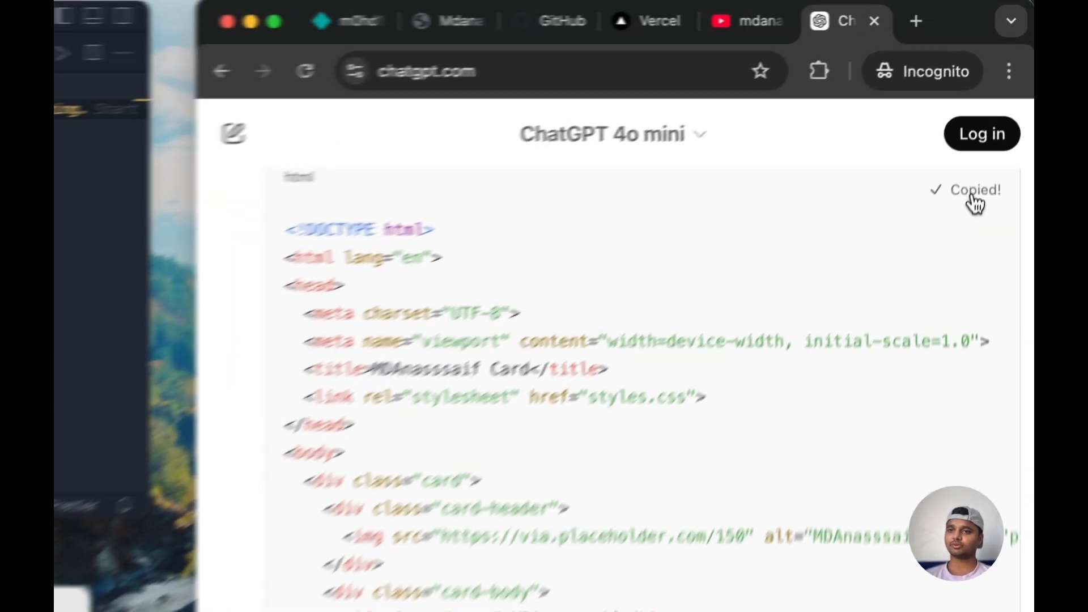
left_click(331, 166)
key("super+v")
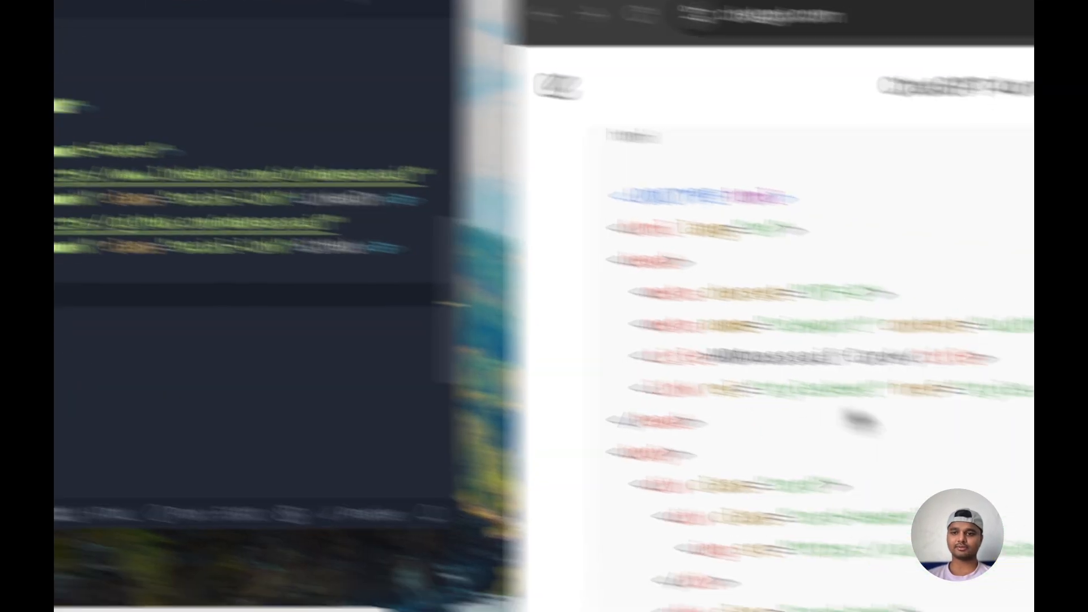
- Copy the CSS code from the ChatGPT answer and paste it into style.css
scroll(719, 412, "down", 15)
scroll(856, 286, "down", 10)
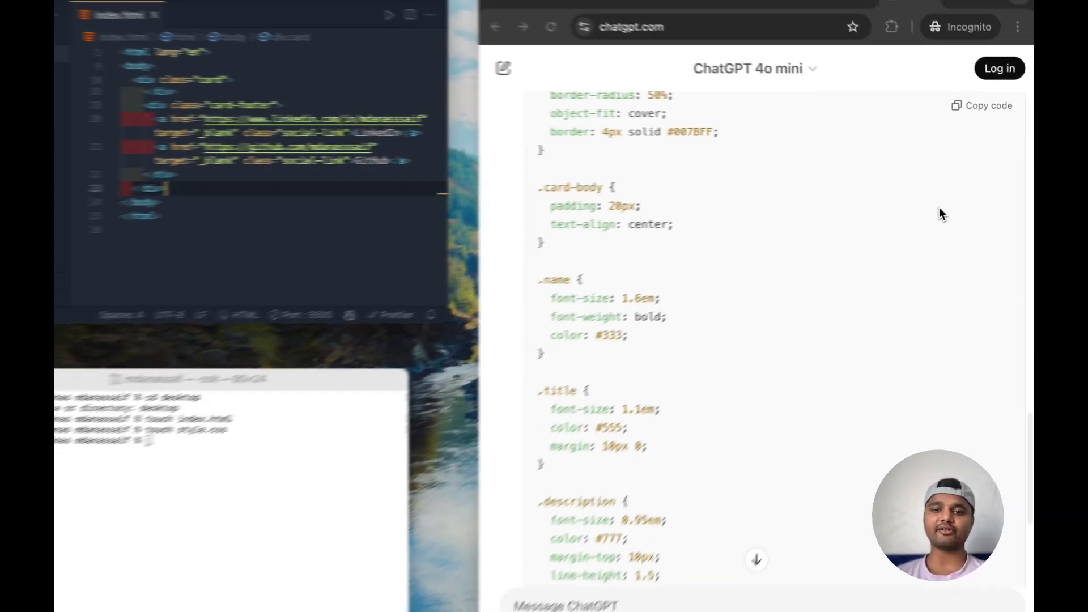
scroll(952, 198, "up", 5)
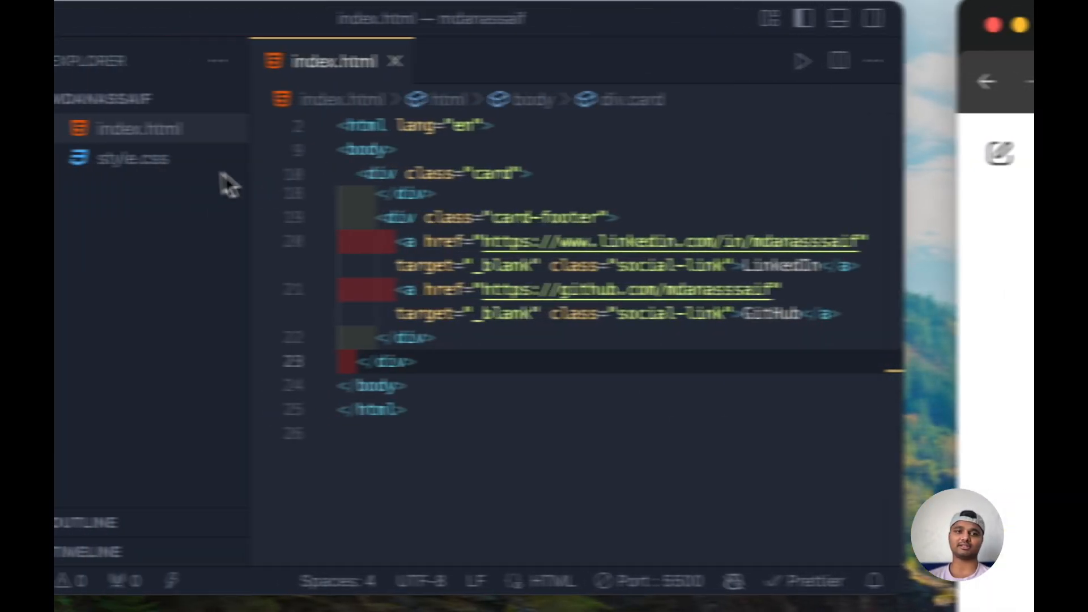
left_click(247, 164)
key("ctrl+v")
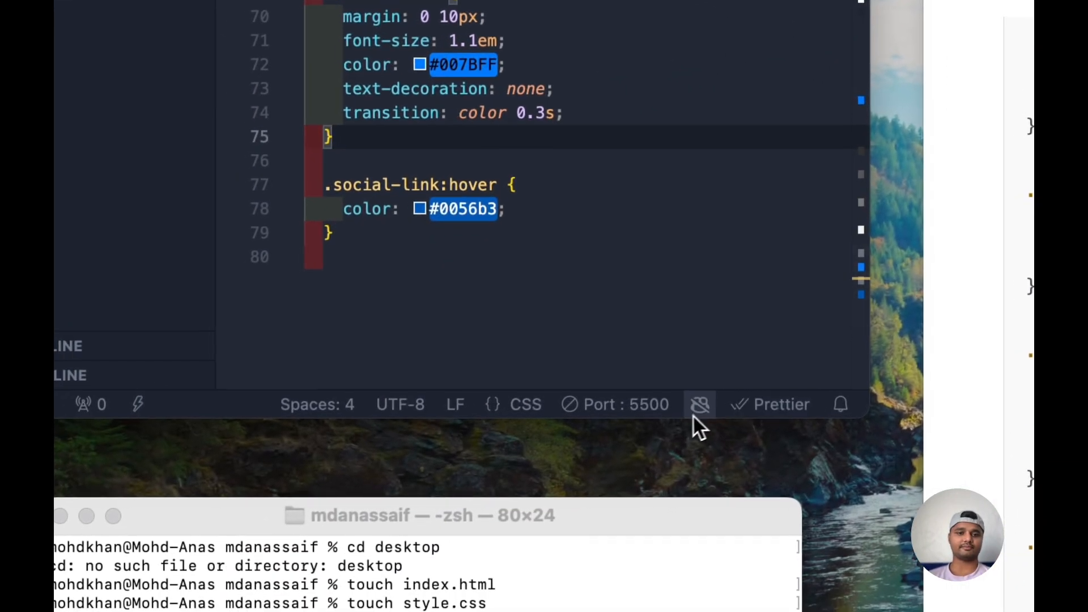
- Restart the live server to preview the card page in the browser, and move the preview window out of the editor's way
left_click(627, 407)
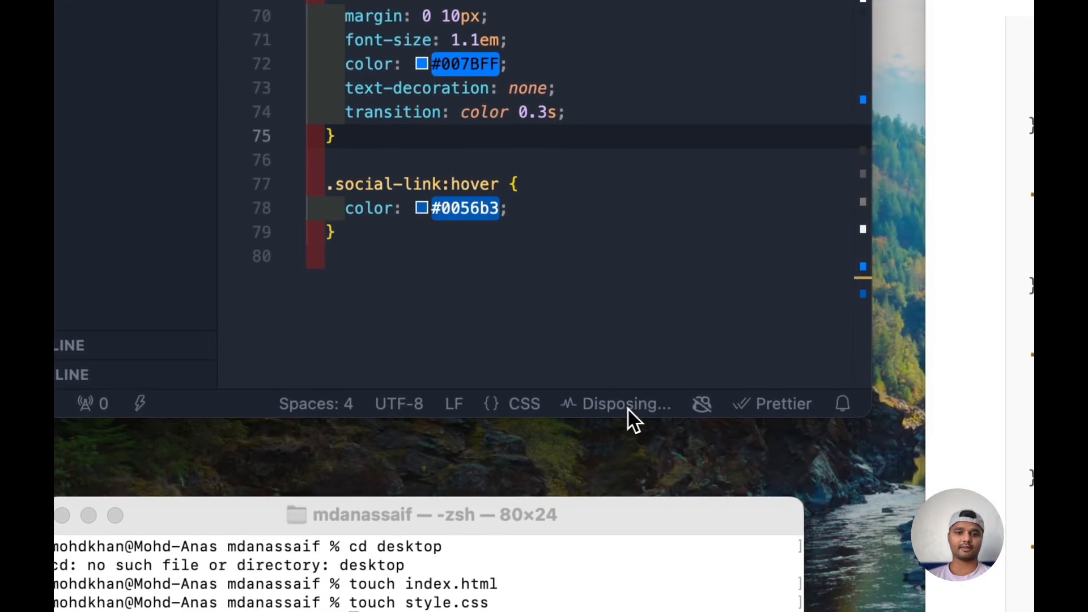
left_click(631, 410)
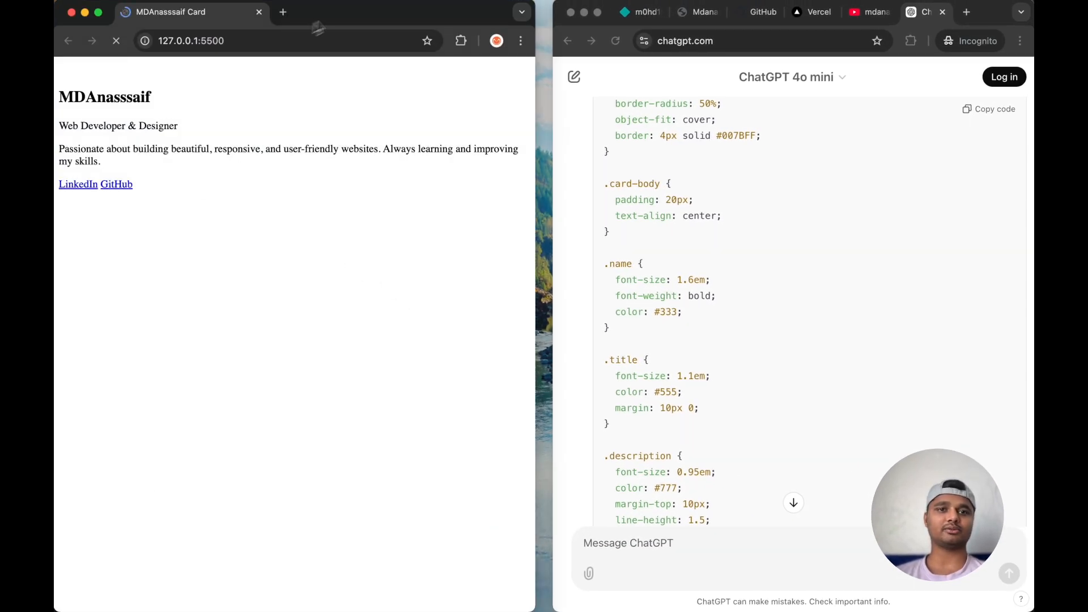
left_click_drag(318, 29, 318, 226)
- Correct the stylesheet link in index.html to style.css, save the file, and check the styled card in the browser preview
left_click(144, 64)
scroll(385, 126, "up", 5)
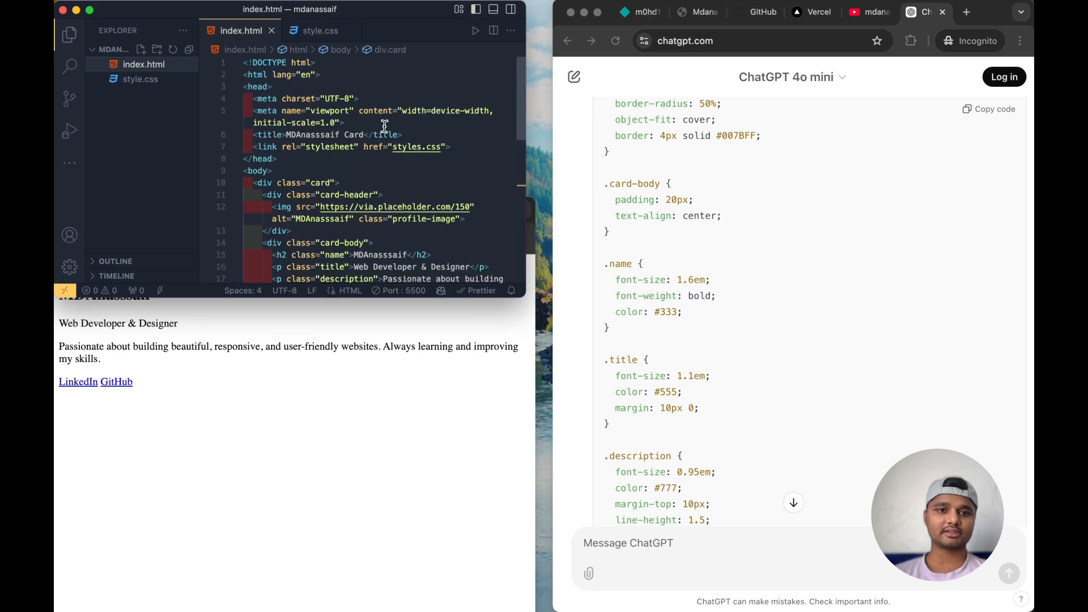
left_click(424, 148)
key("BackSpace")
key("super+s")
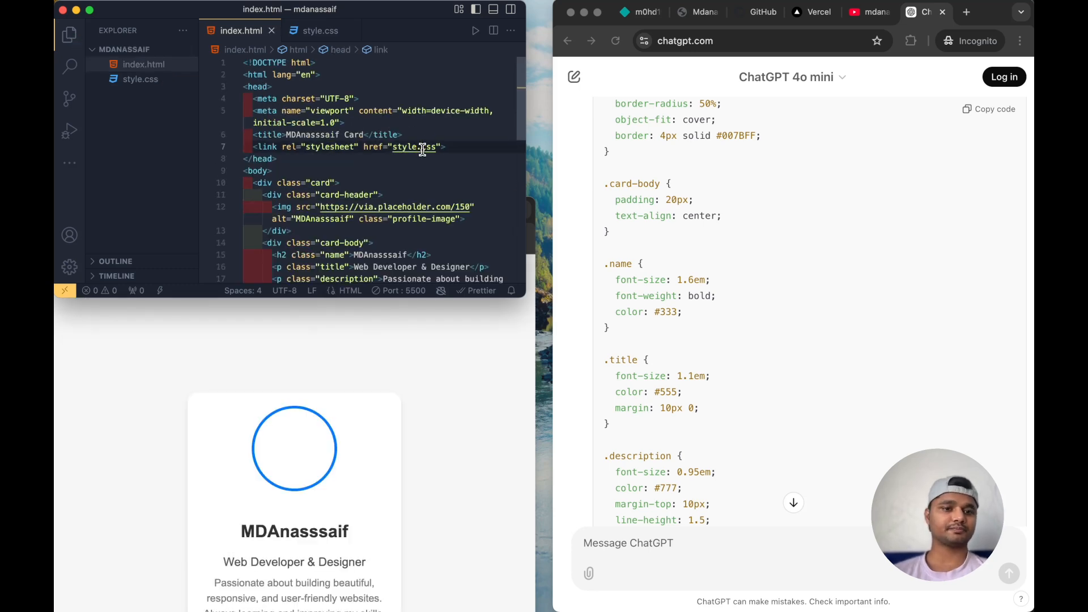
left_click(346, 348)
left_click_drag(407, 211, 408, 12)
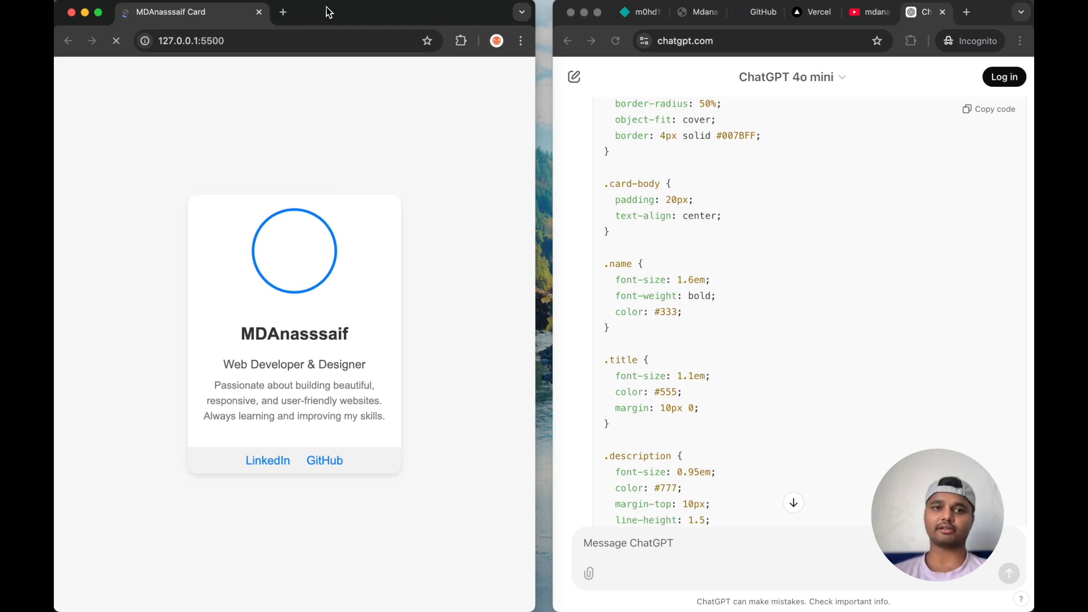
- Clear the preview and editor windows off the desktop and move the project folder closer to the browser window
left_click_drag(328, 12, 331, 79)
left_click(259, 81)
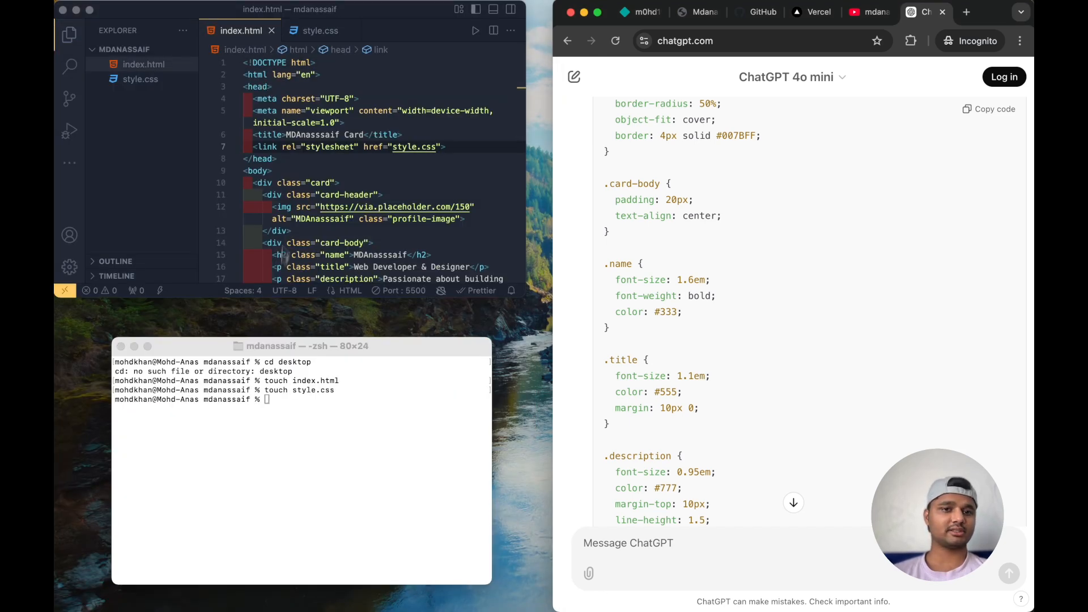
left_click(76, 11)
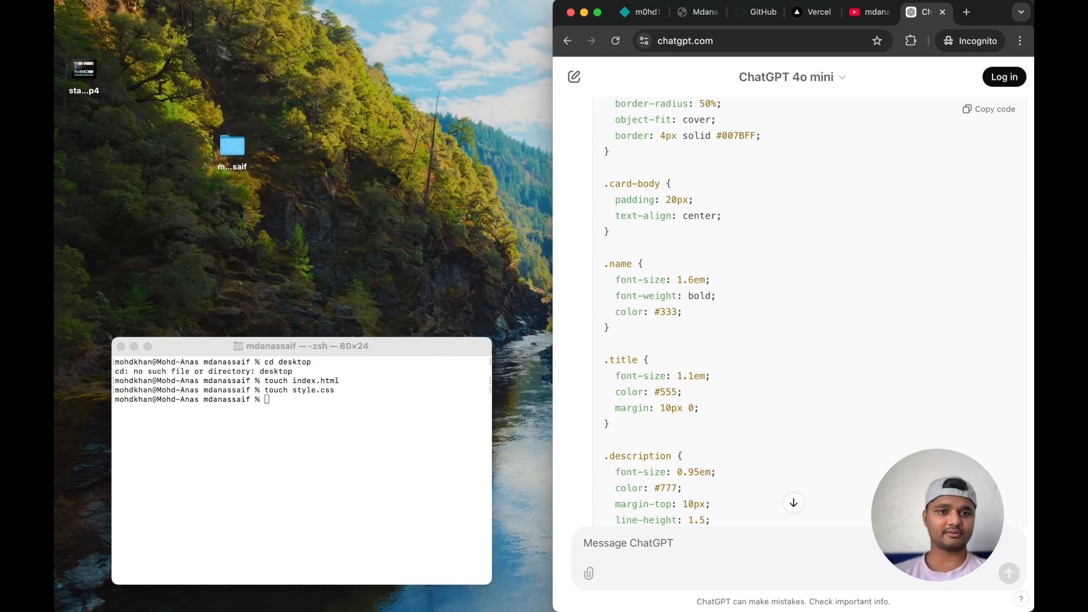
left_click_drag(240, 157, 310, 155)
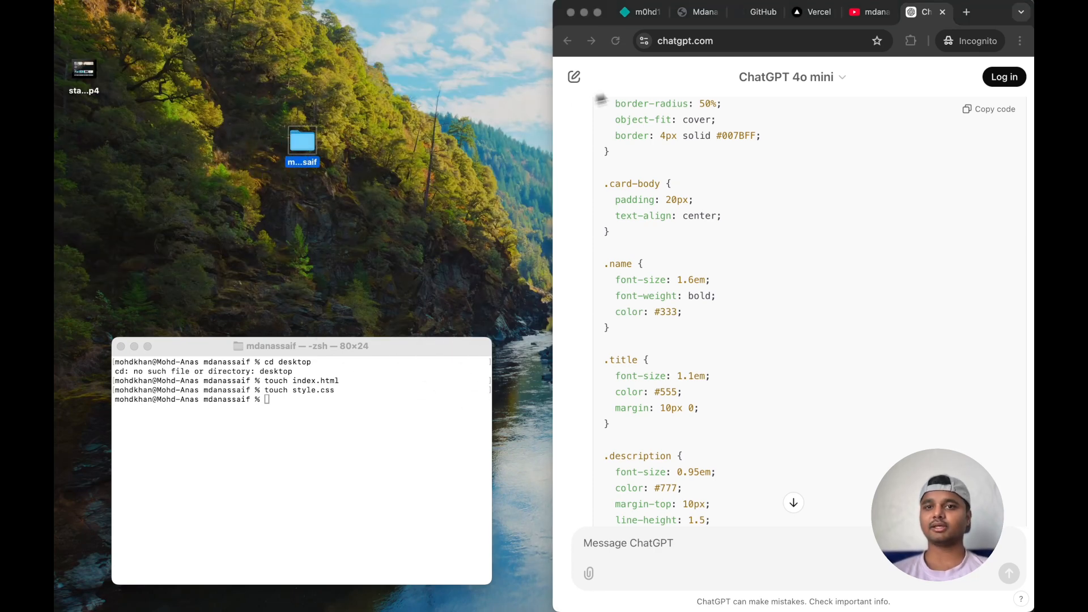
- Switch to the Netlify sites page, widen the browser window, and start adding a new site by manual deploy
left_click(635, 12)
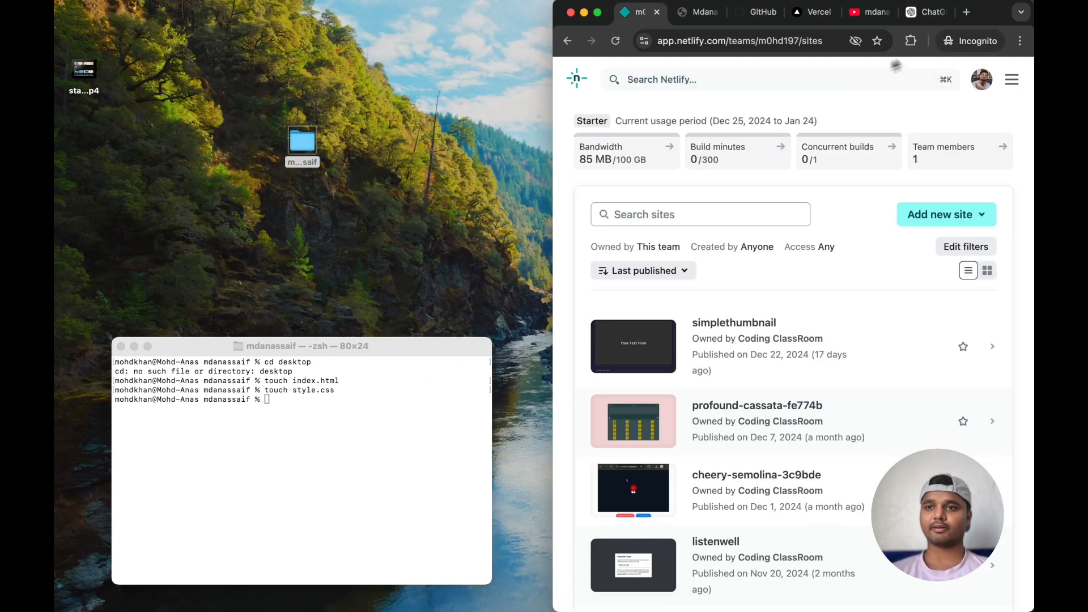
left_click_drag(555, 114, 325, 116)
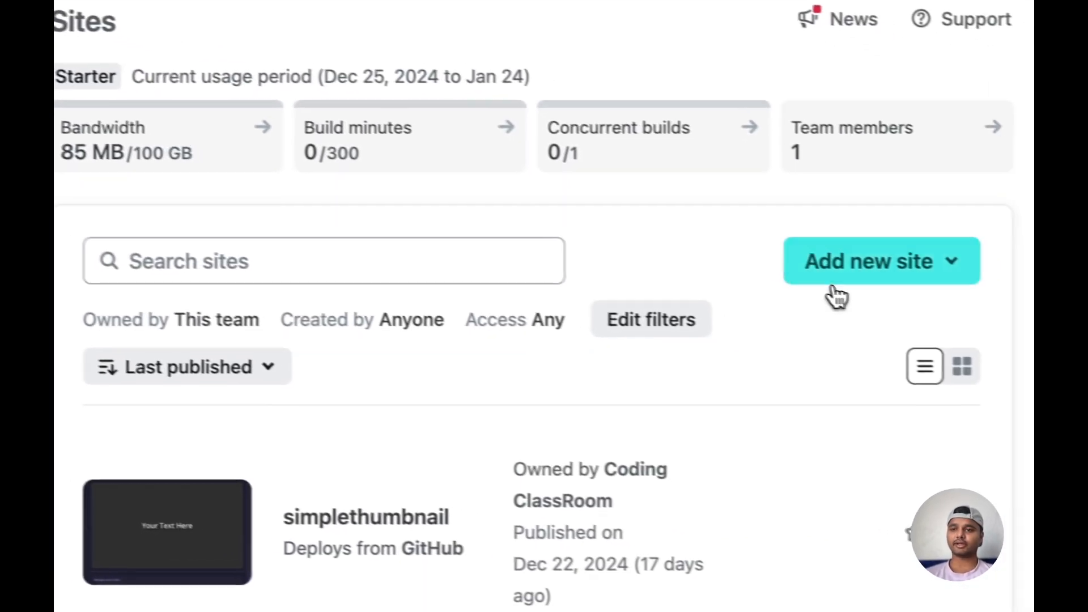
left_click(950, 209)
left_click(745, 410)
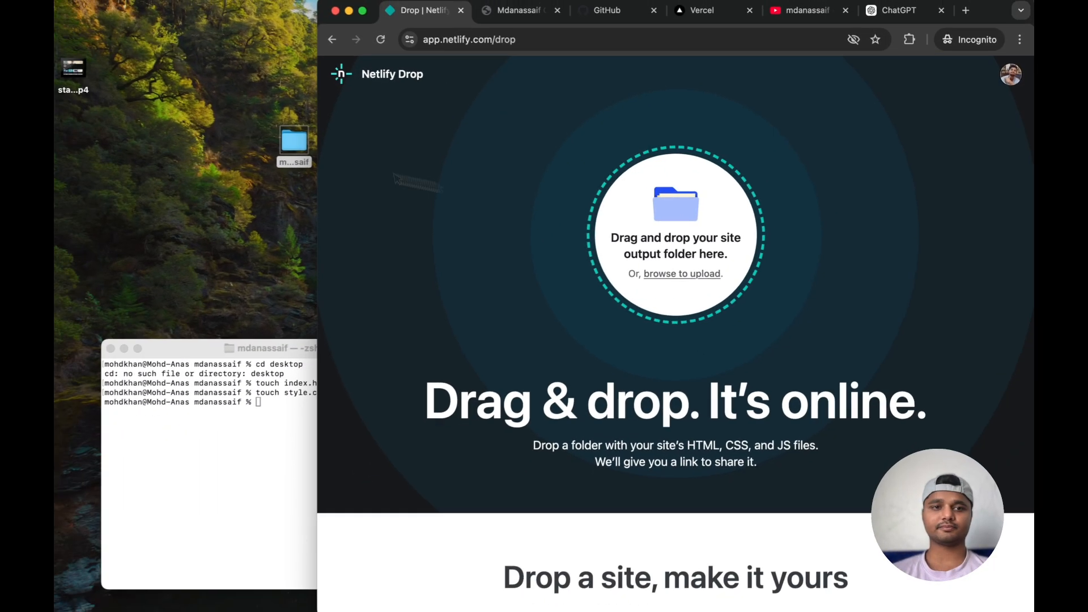
- Upload the project folder from the desktop to Netlify Drop and check which files the folder contains
left_click_drag(295, 141, 181, 229)
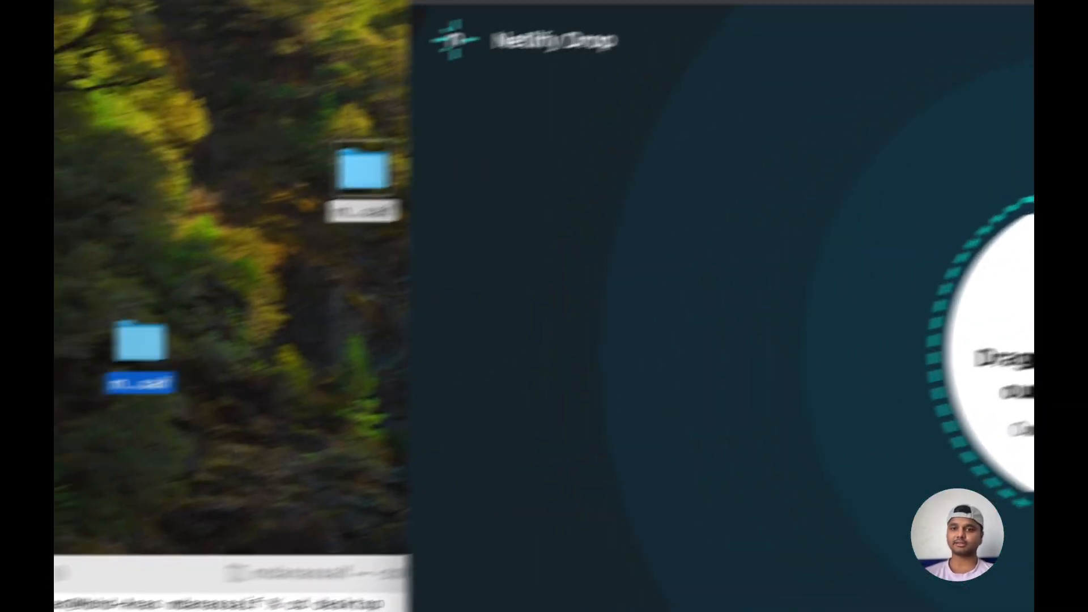
left_click_drag(129, 343, 668, 208)
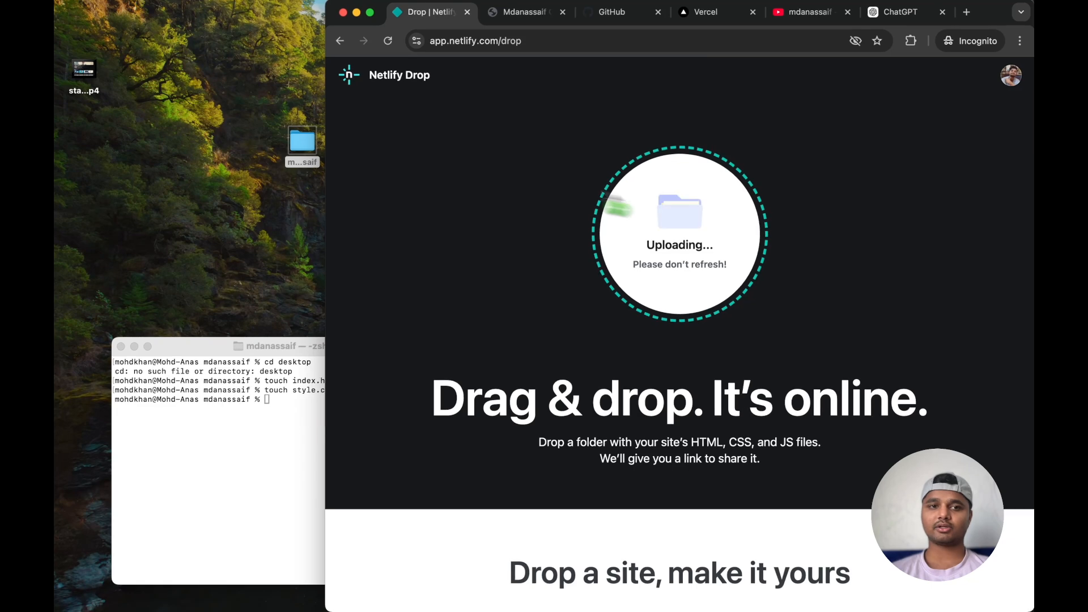
double_click(303, 150)
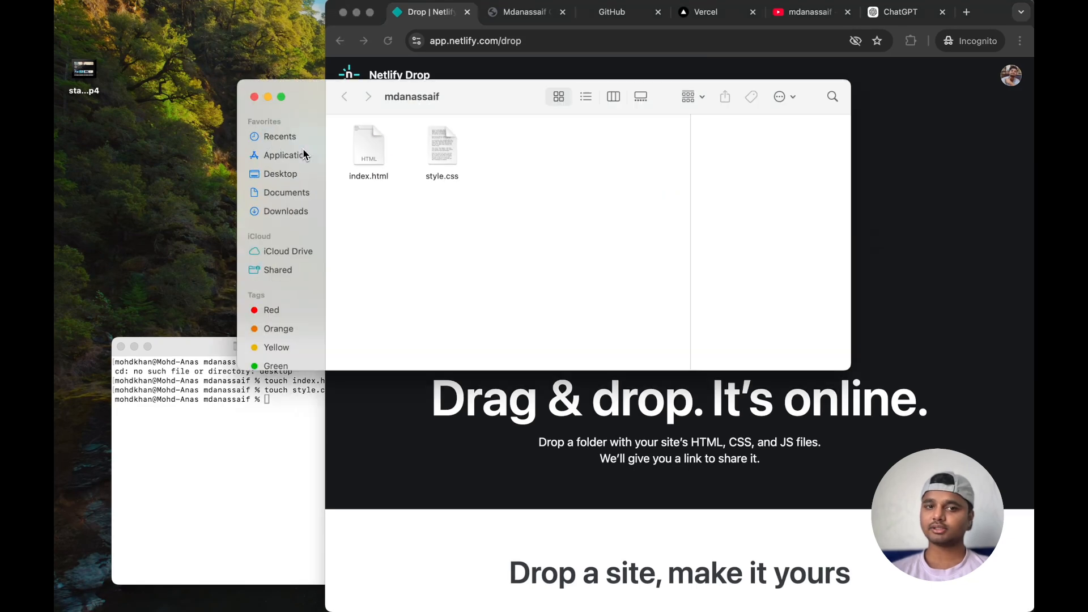
key("super+w")
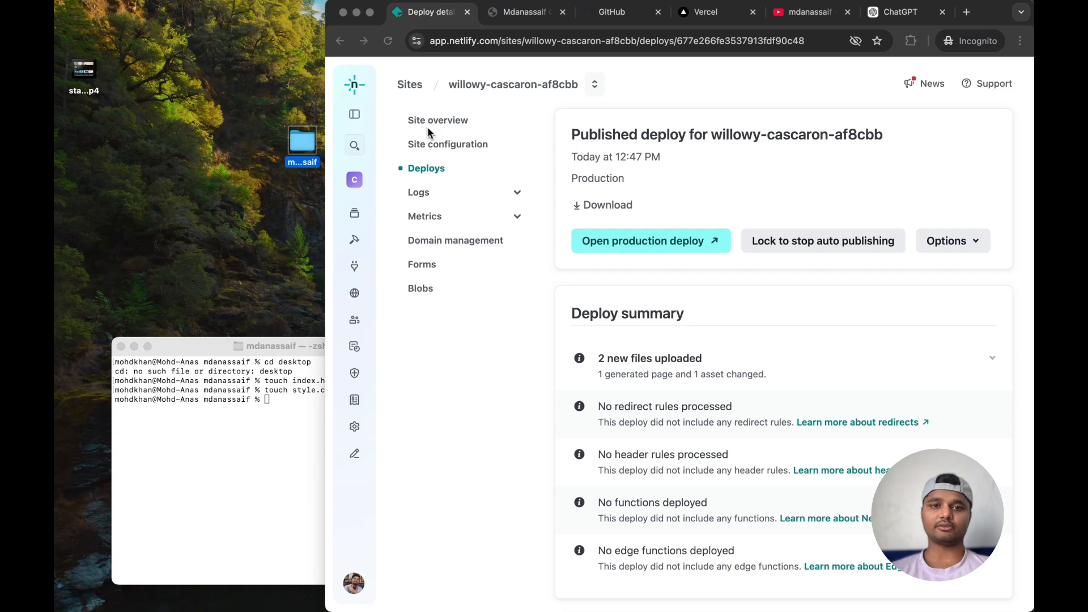
- Open the deployed site from its Netlify site overview and view the live card page and its address
left_click(454, 123)
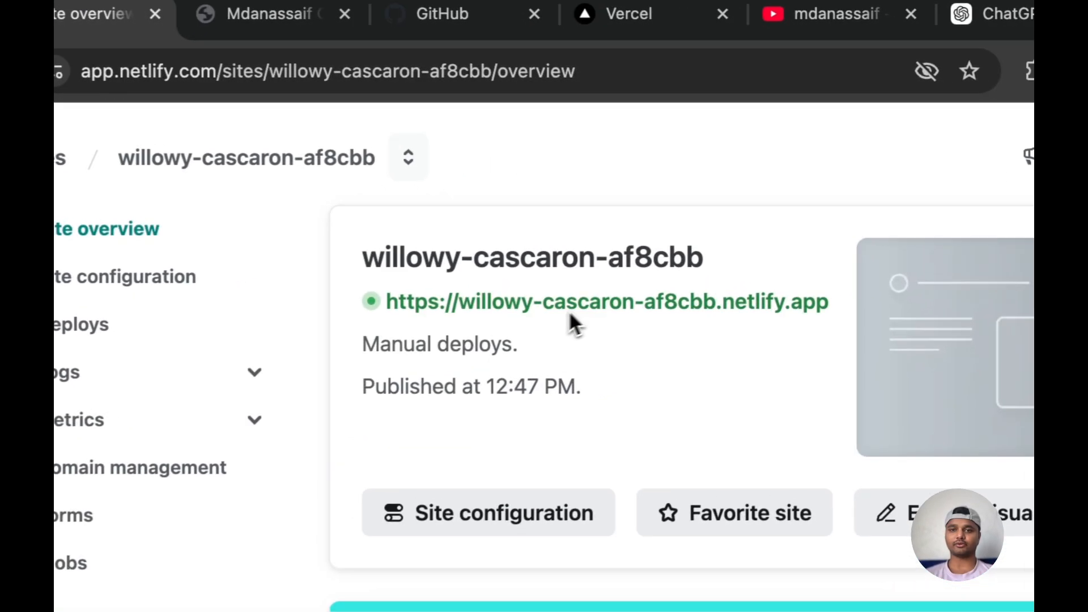
left_click(570, 313)
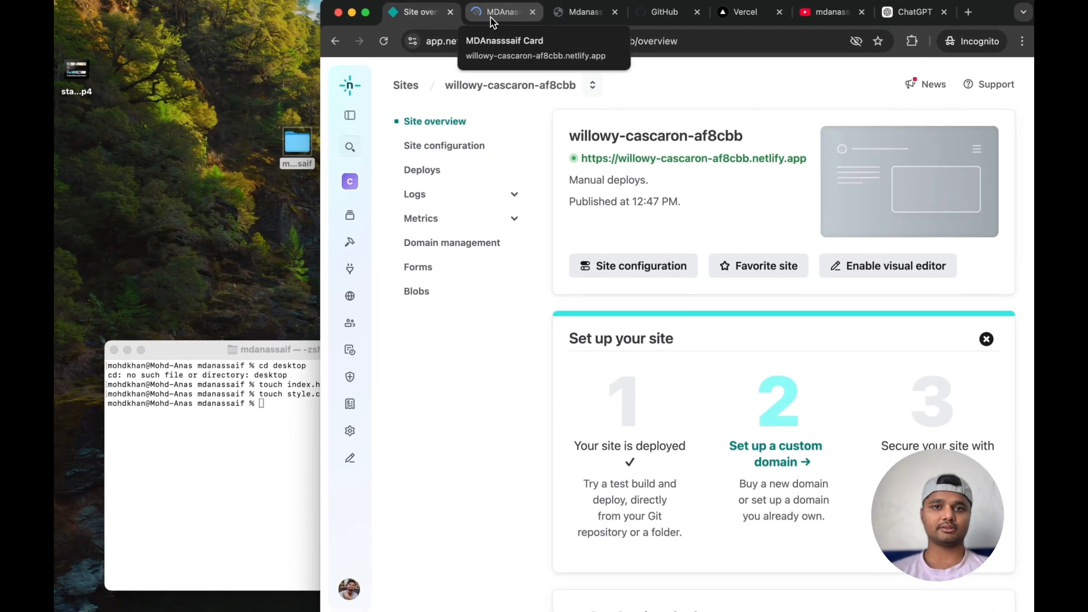
left_click(492, 17)
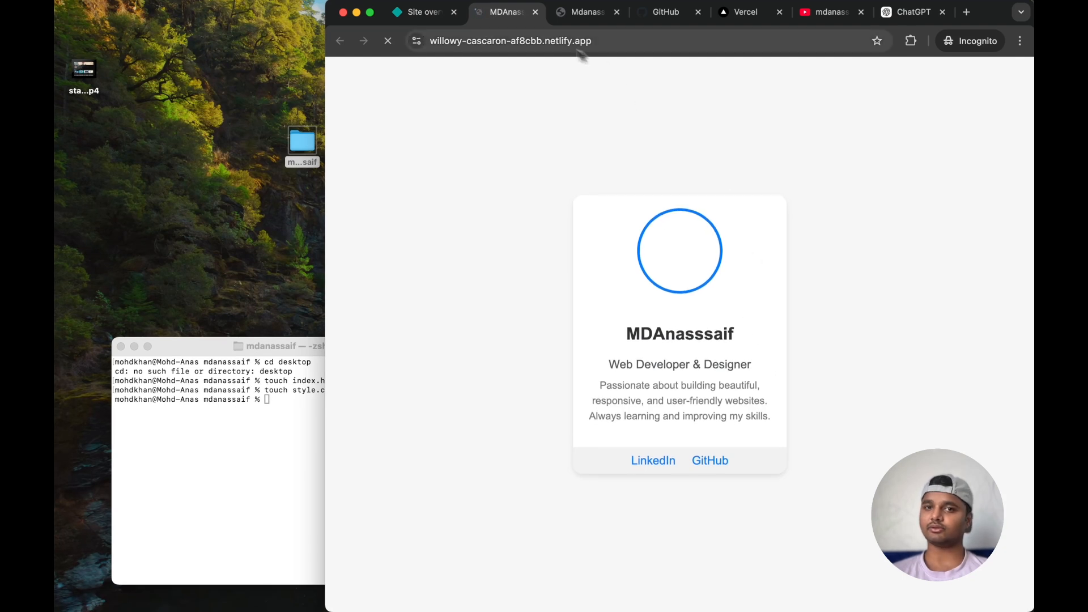
left_click(567, 40)
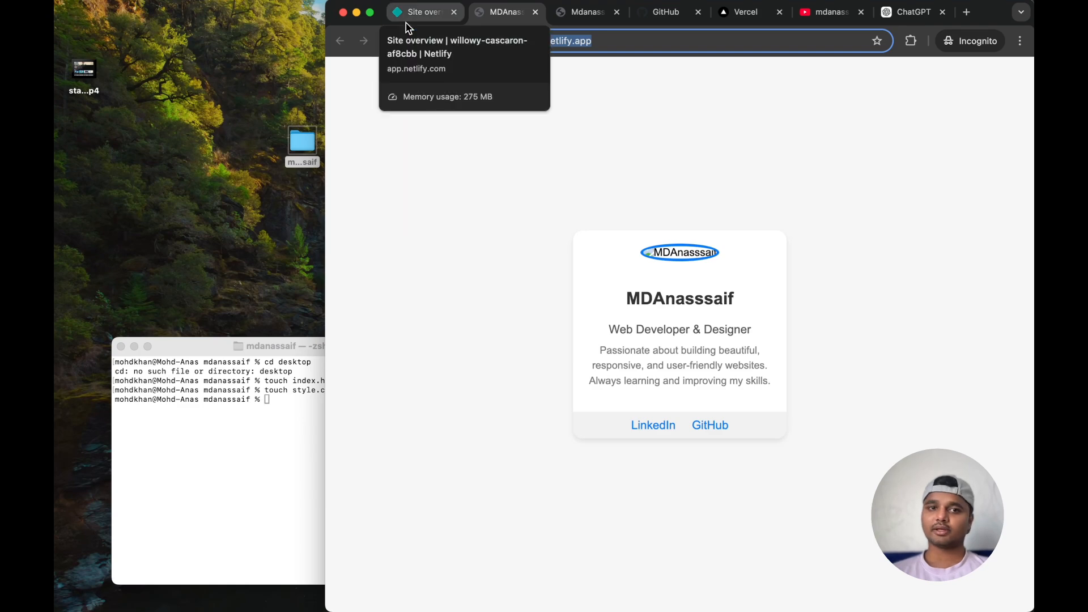
- Move the desktop project folder away from the browser window and create a new GitHub repository named testing
left_click(671, 13)
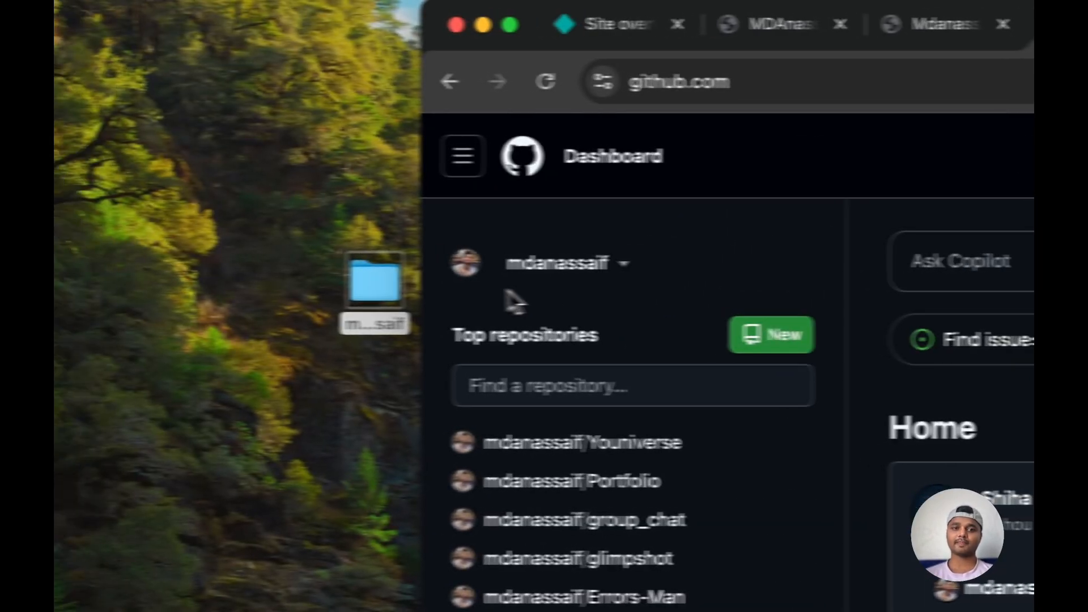
left_click_drag(374, 280, 242, 275)
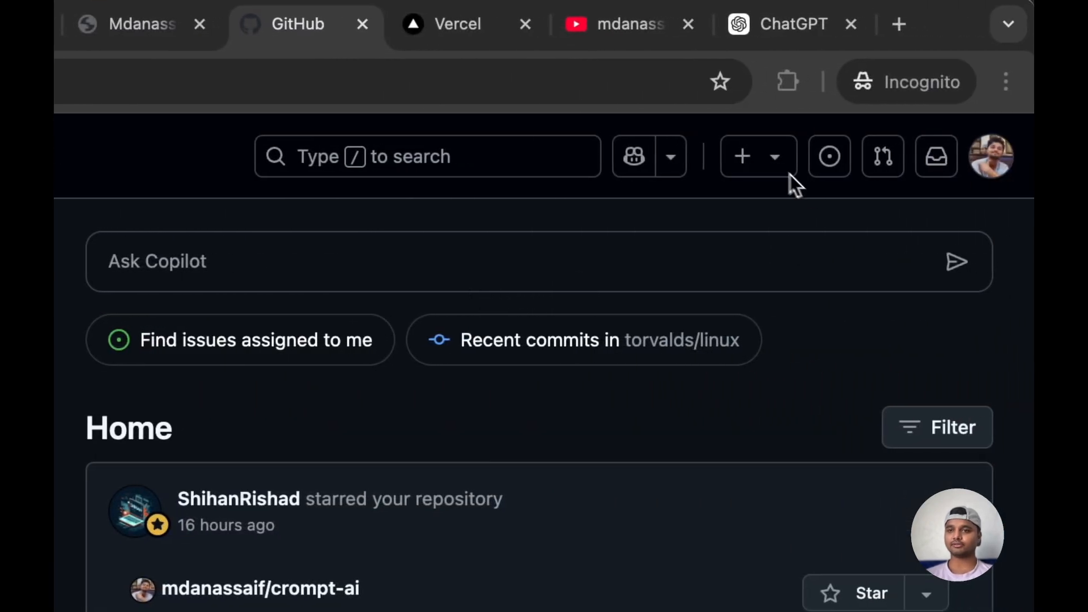
left_click(764, 170)
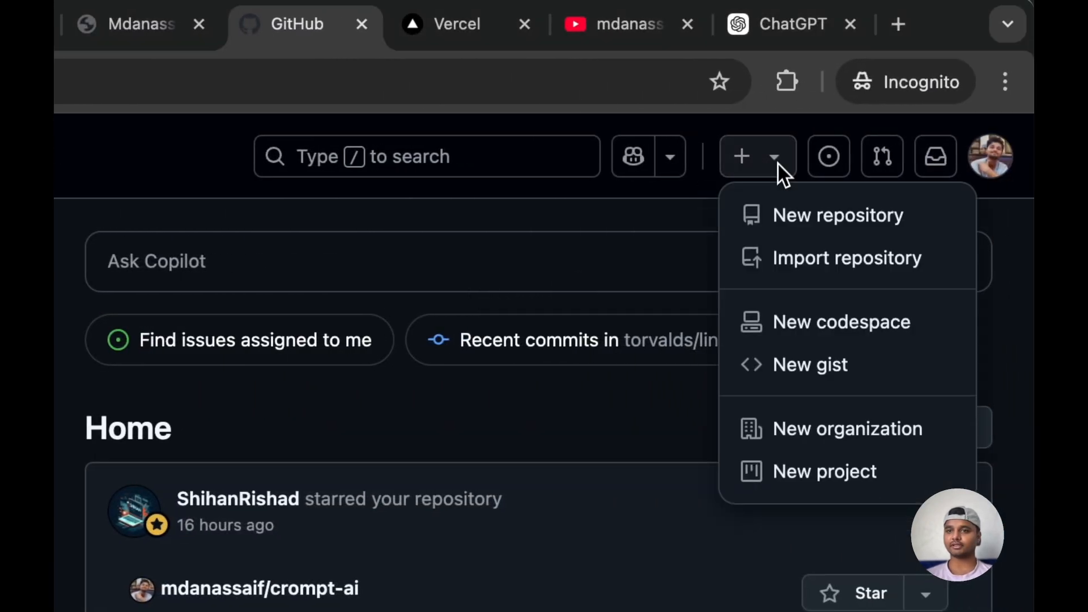
left_click(817, 222)
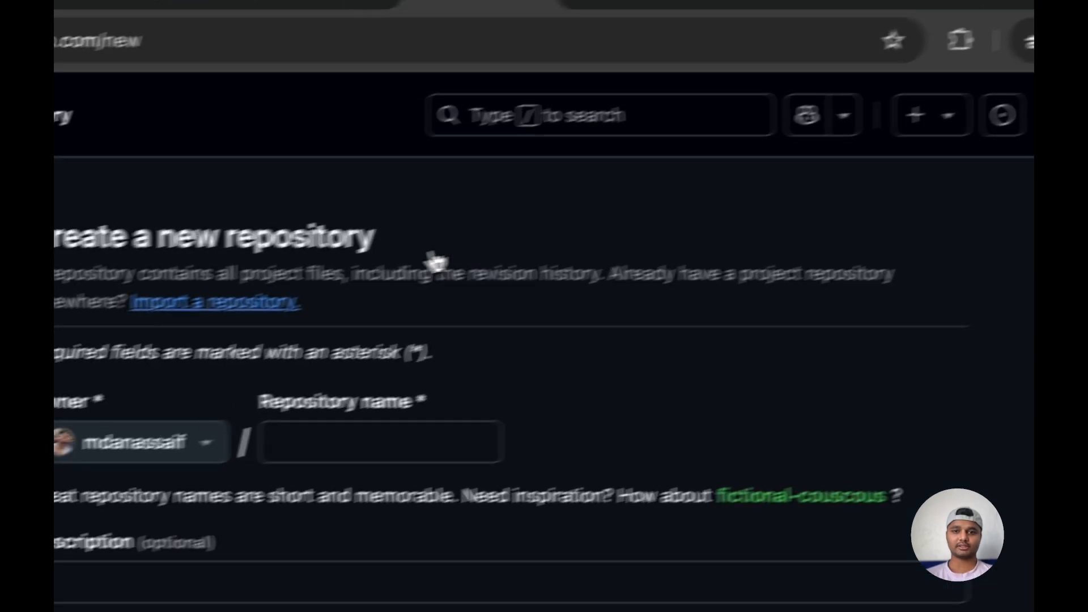
left_click(130, 488)
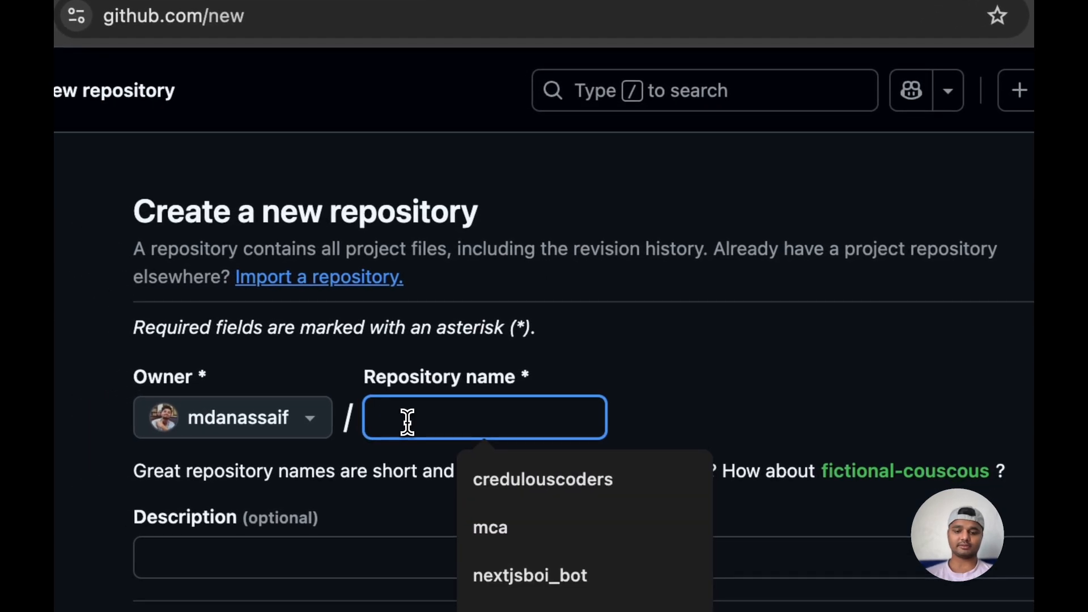
type("testing")
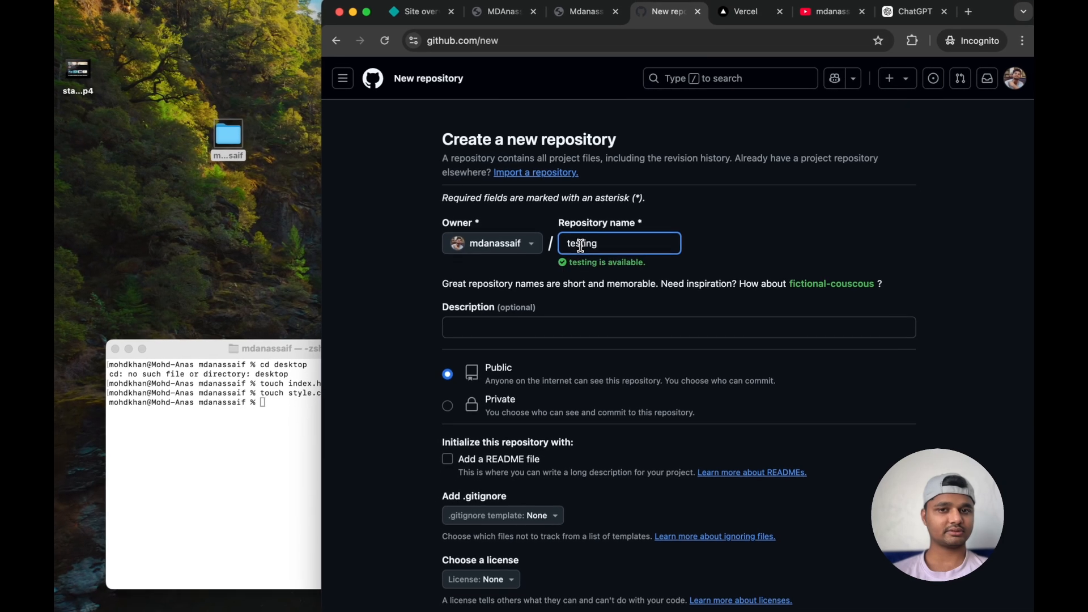
scroll(608, 274, "down", 5)
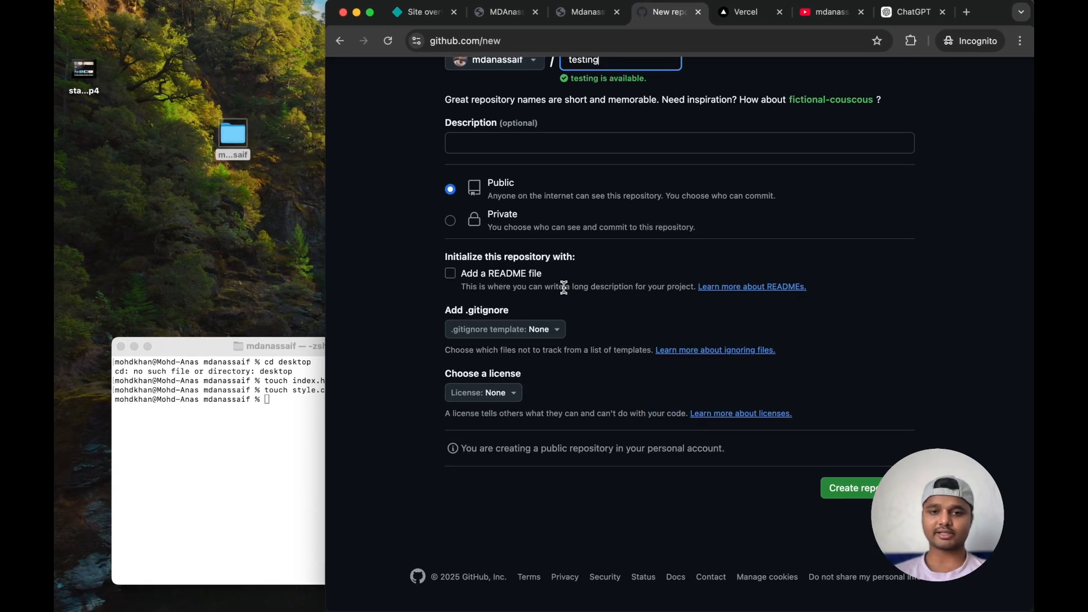
left_click(840, 499)
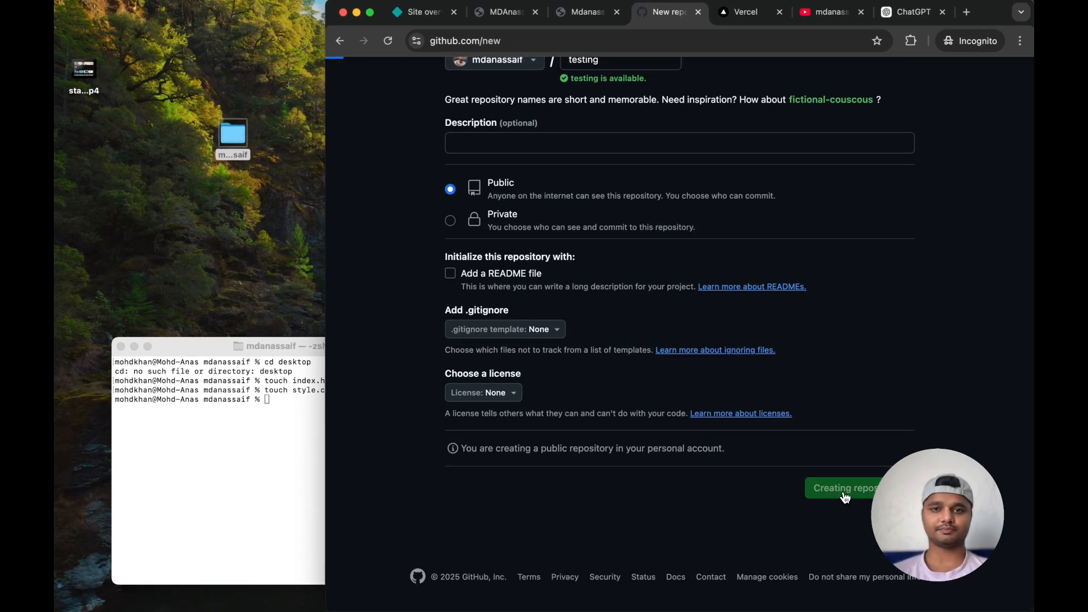
- Switch to the terminal, initialize a Git repository in the project folder with git init, and show the folder's hidden files in Finder
scroll(533, 430, "down", 5)
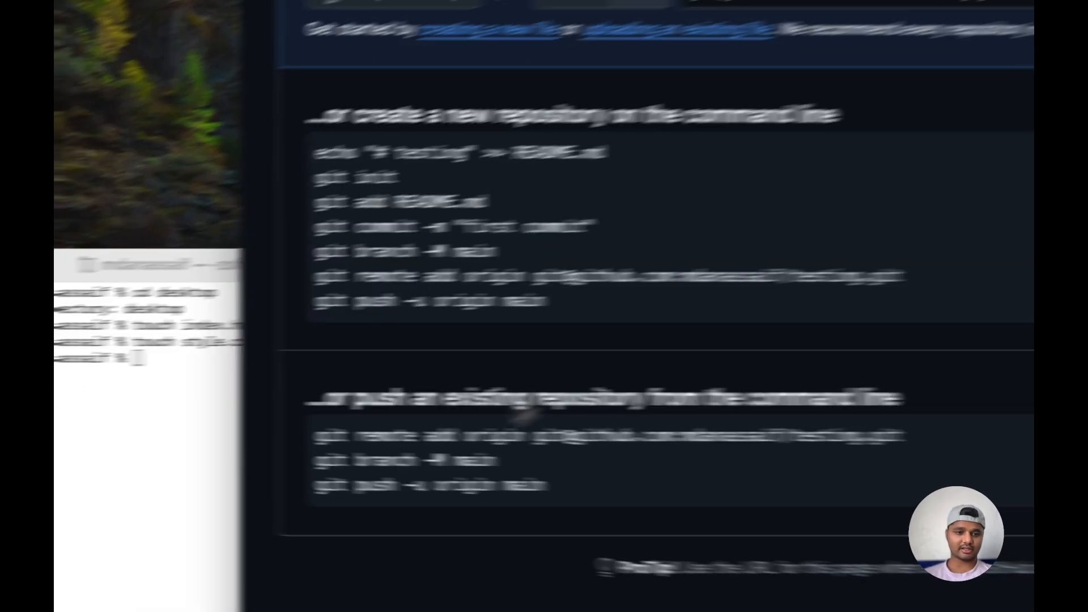
left_click(262, 408)
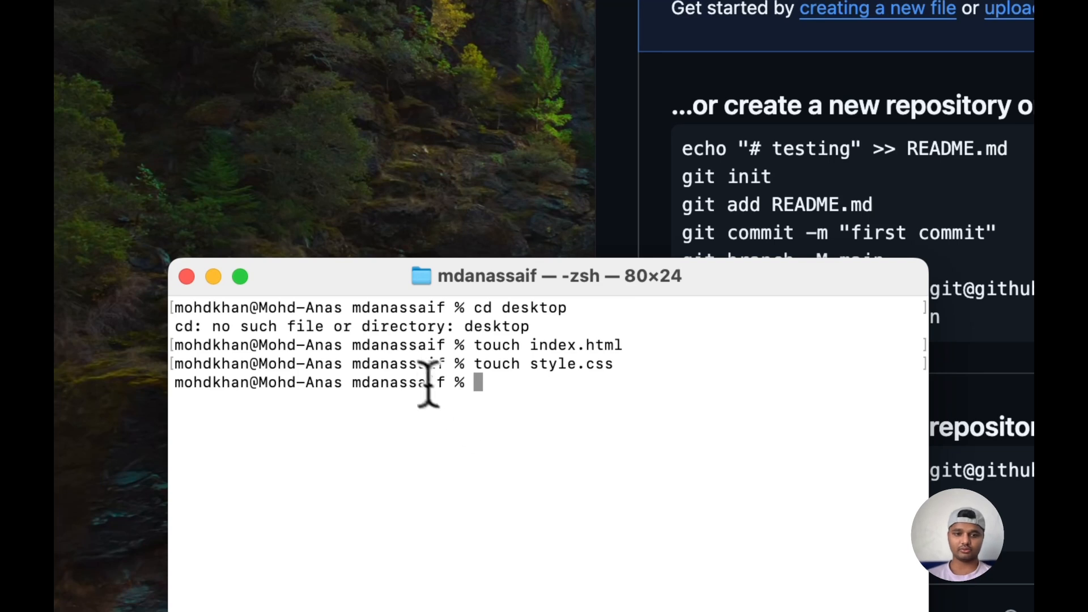
double_click(401, 384)
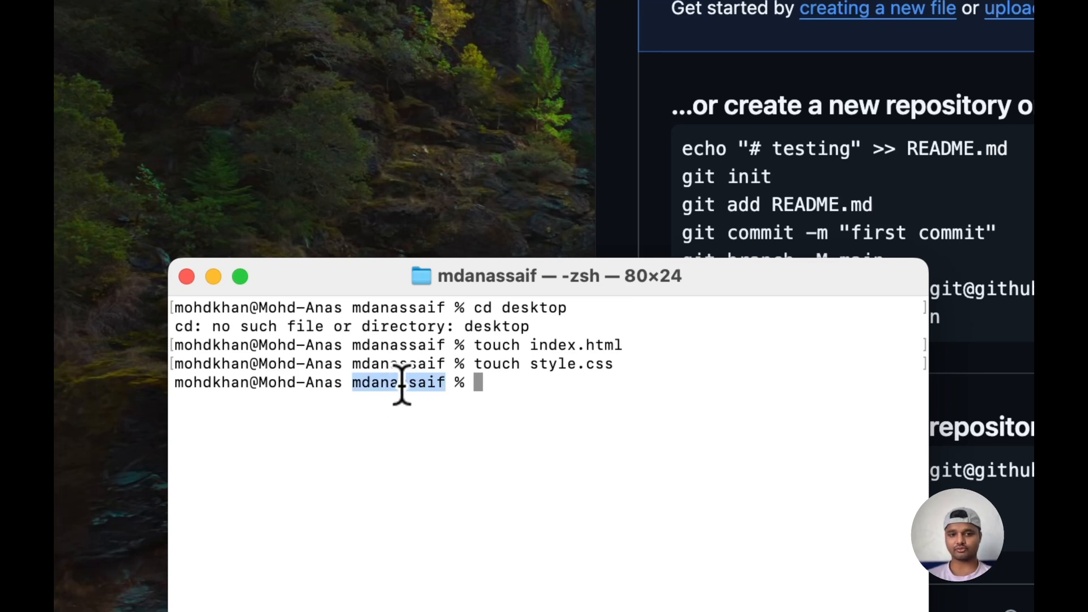
left_click(617, 408)
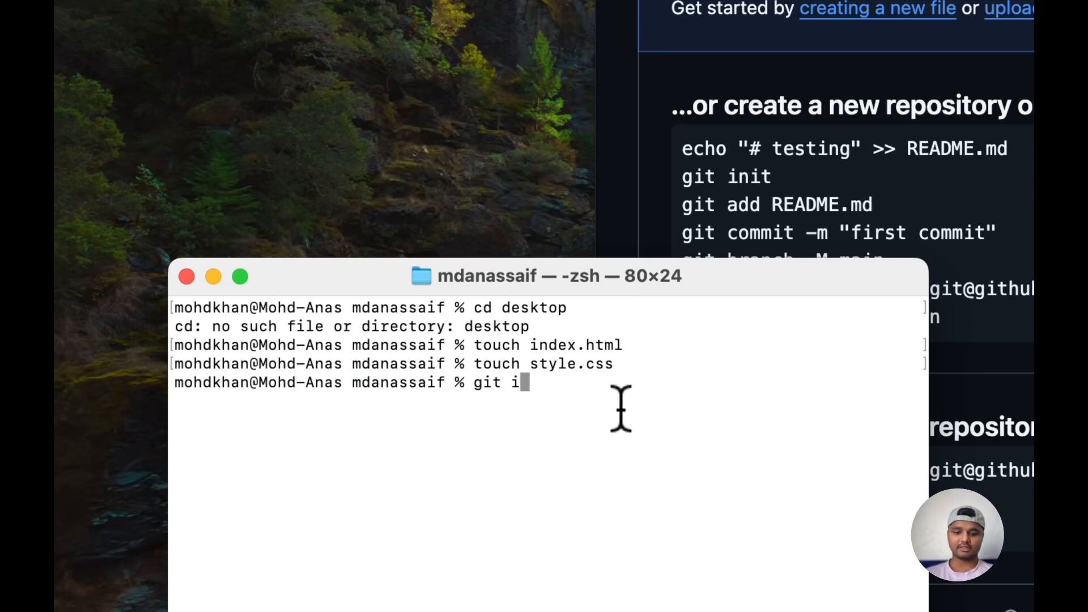
type("git init")
key("Return")
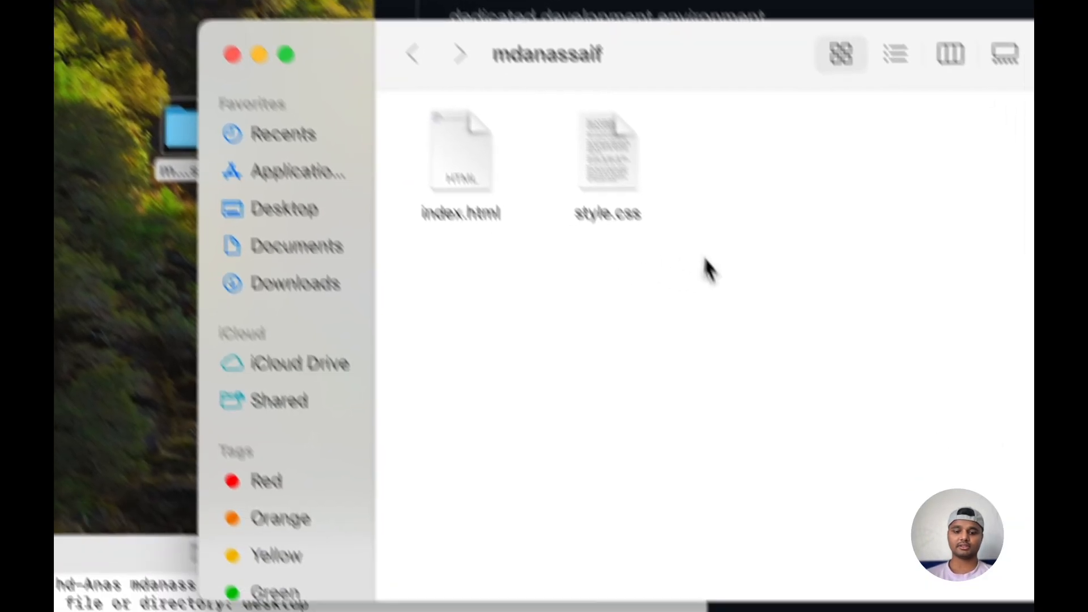
key("shift+super+period")
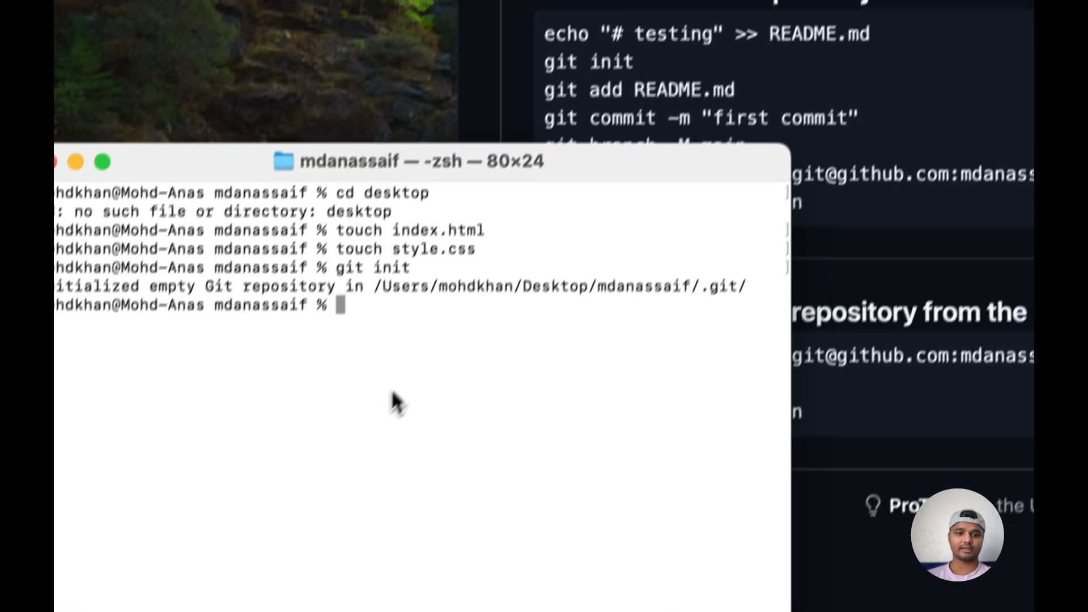
- Stage all project files with git add . and commit them with the message 'first commit'
type("git add .")
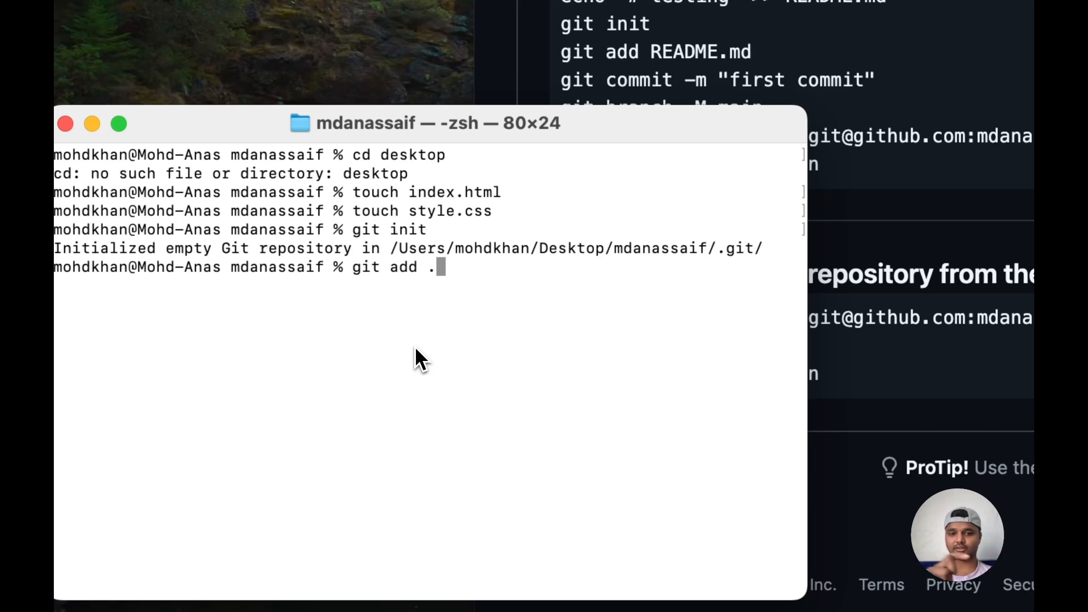
key("Return")
type("git ")
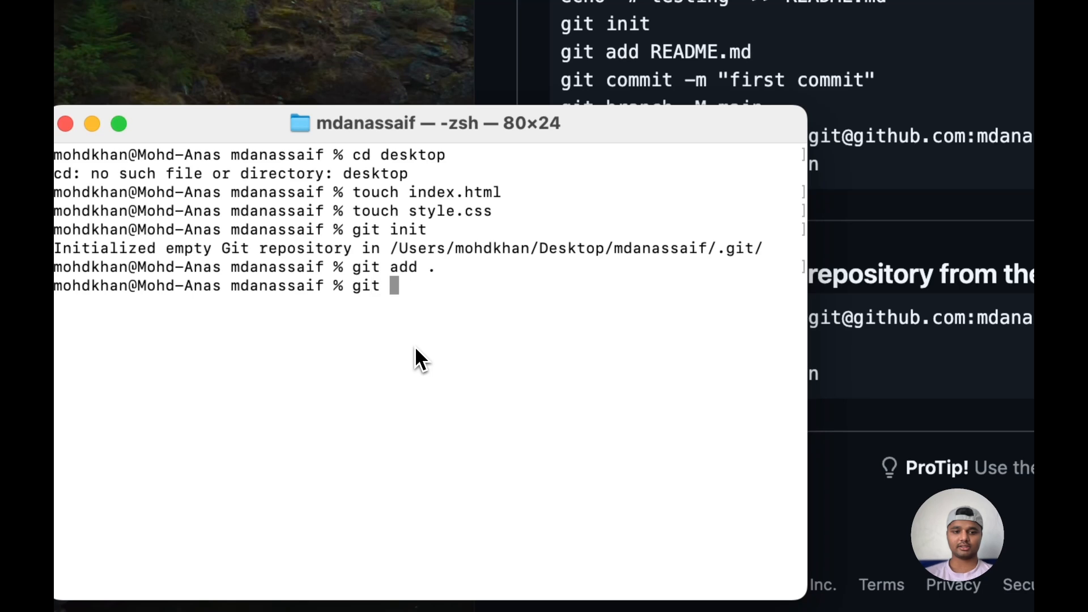
type("commit -m ")
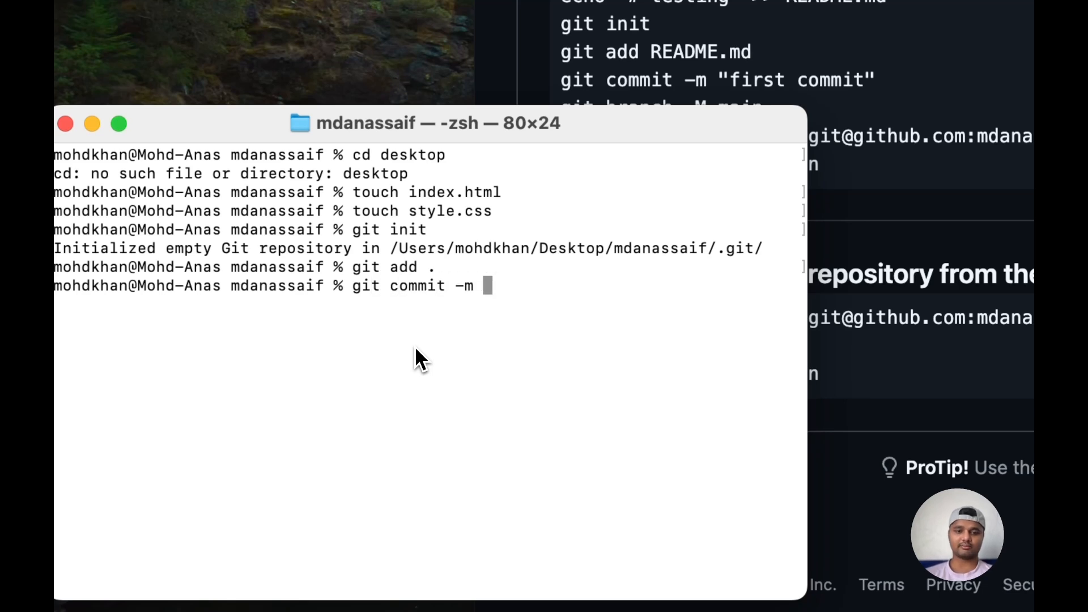
type("'first commit")
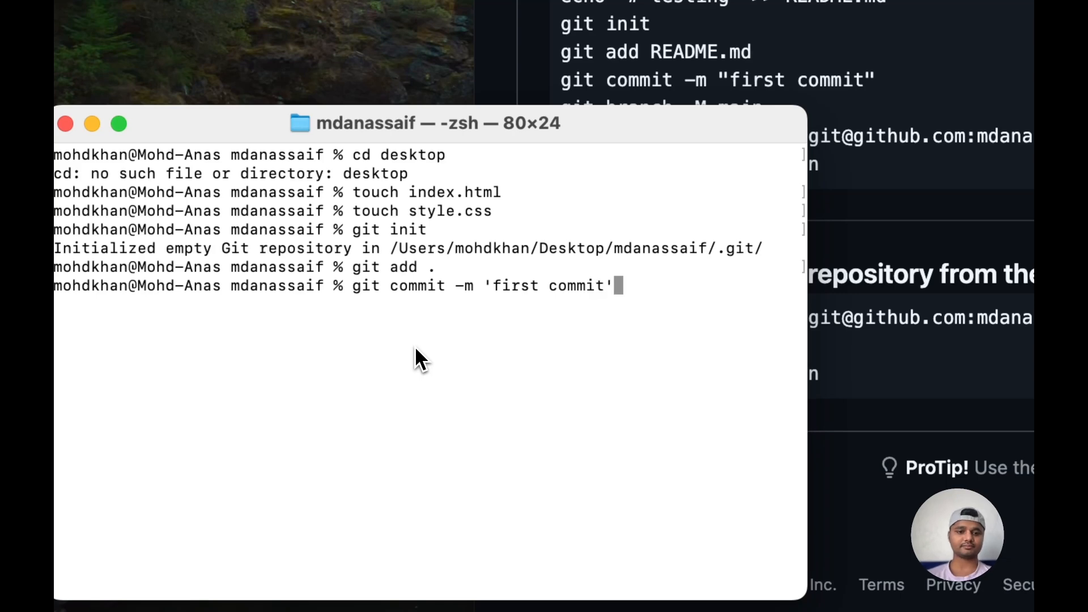
key("Return")
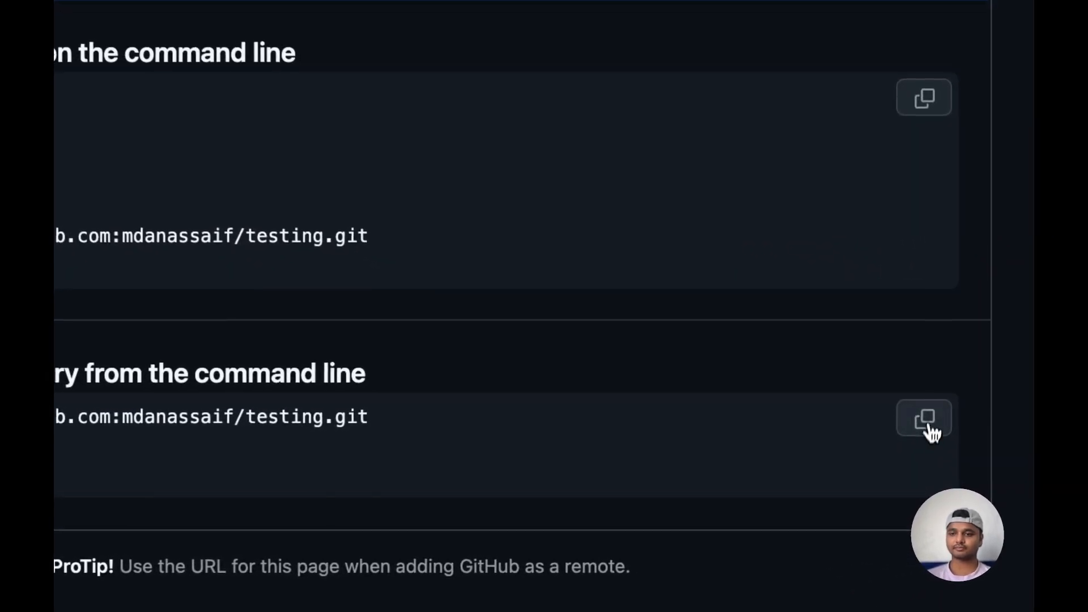
- Run GitHub's commands for pushing an existing repository in the terminal and reload the testing repository page
left_click(925, 419)
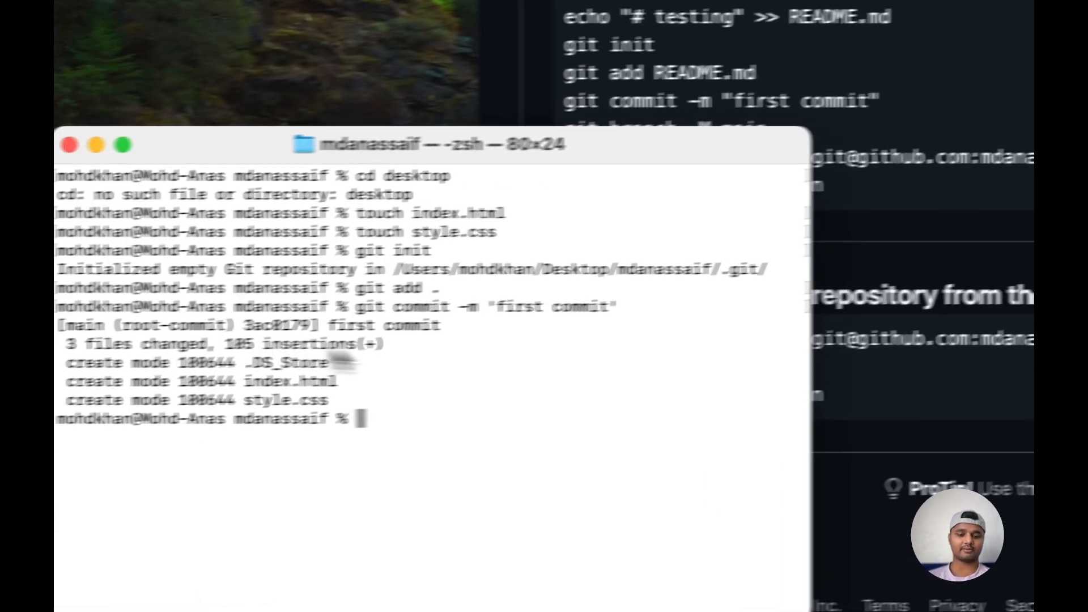
key("super+v")
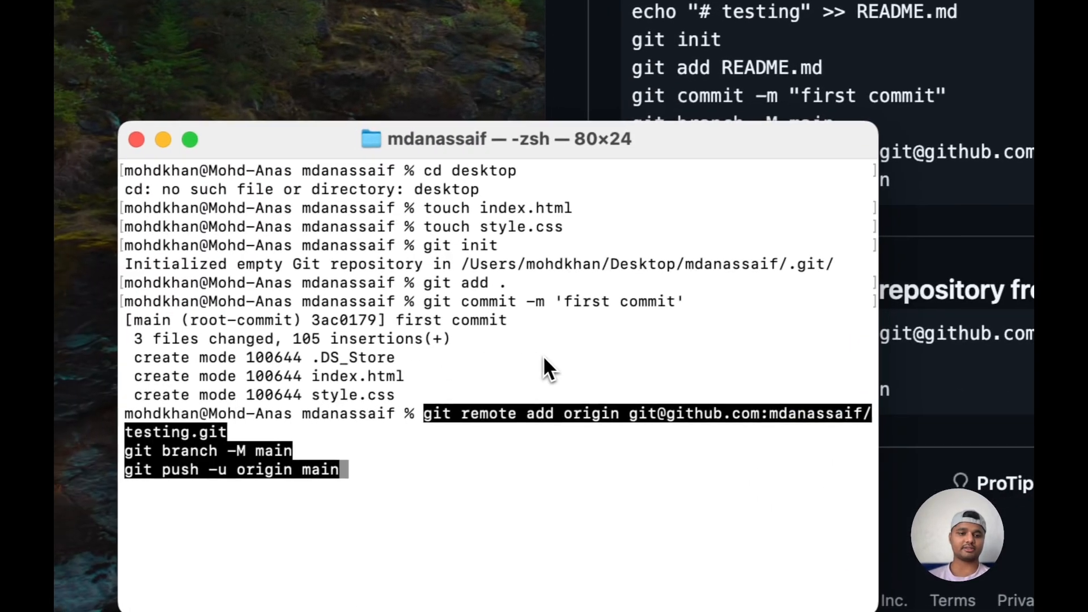
key("Return")
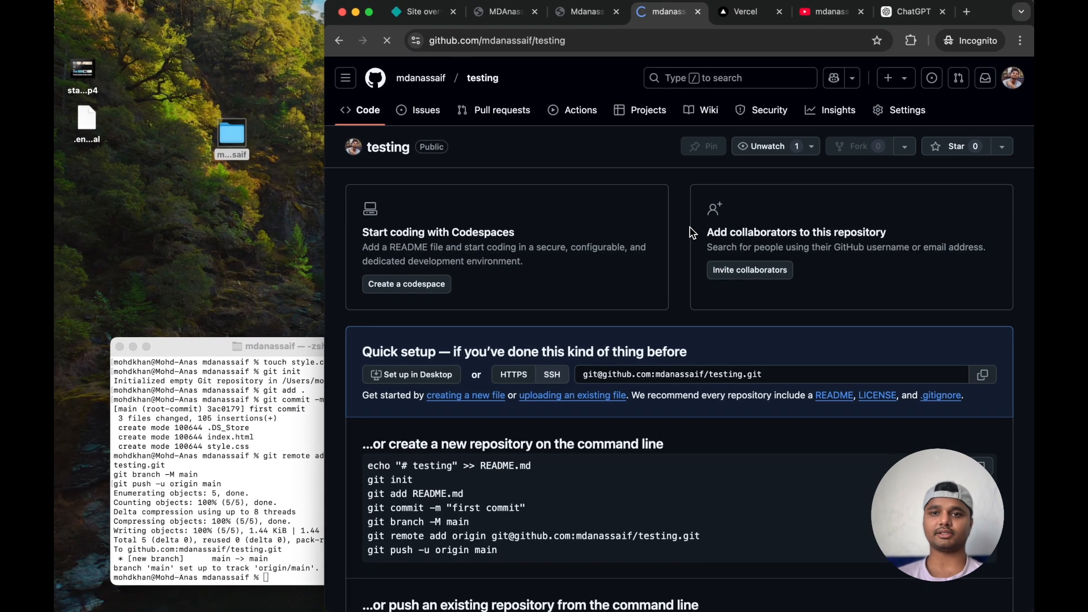
key("super+r")
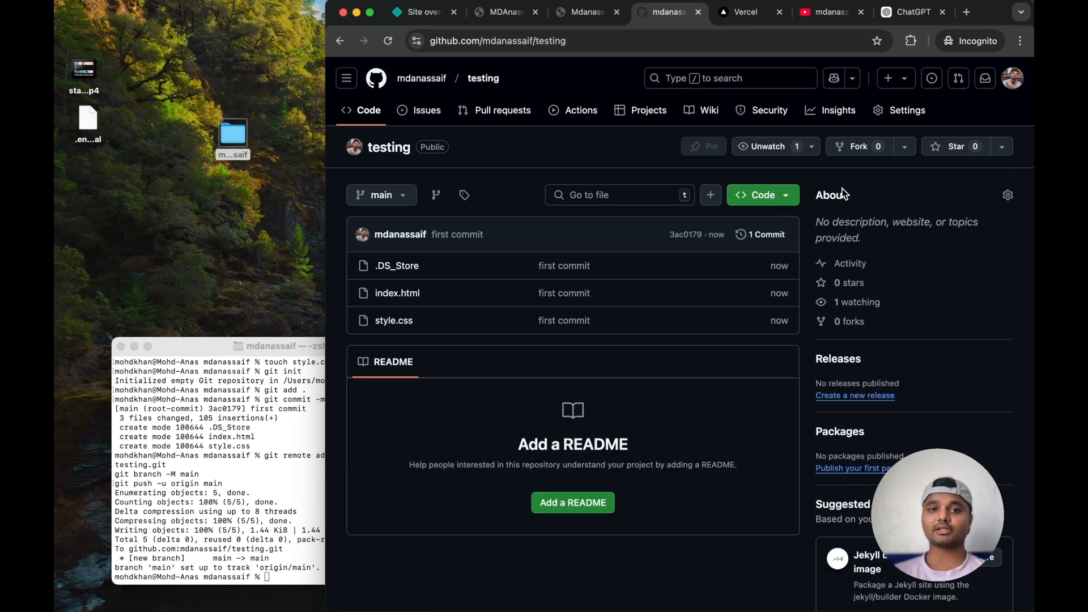
- Enable GitHub Pages for the testing repository, deploying from the / (root) folder of the main branch
left_click(907, 111)
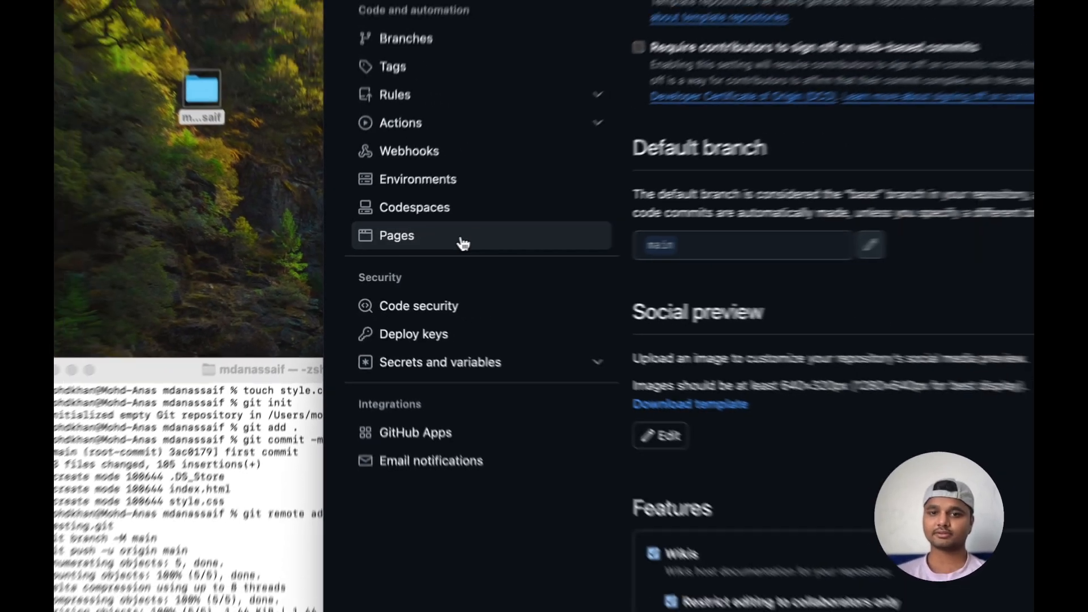
left_click(431, 335)
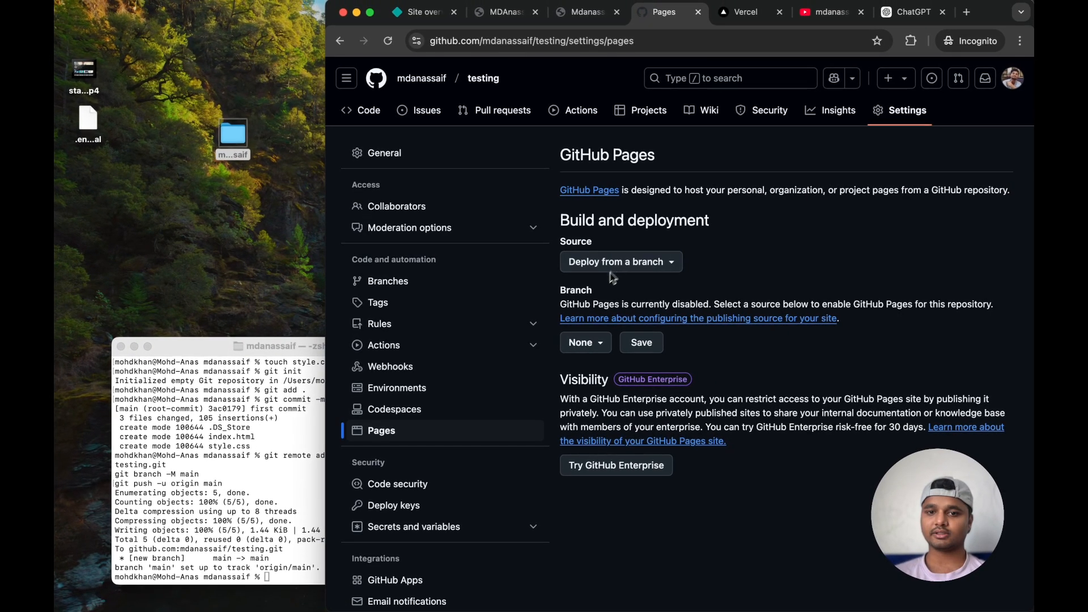
left_click(596, 347)
left_click(595, 430)
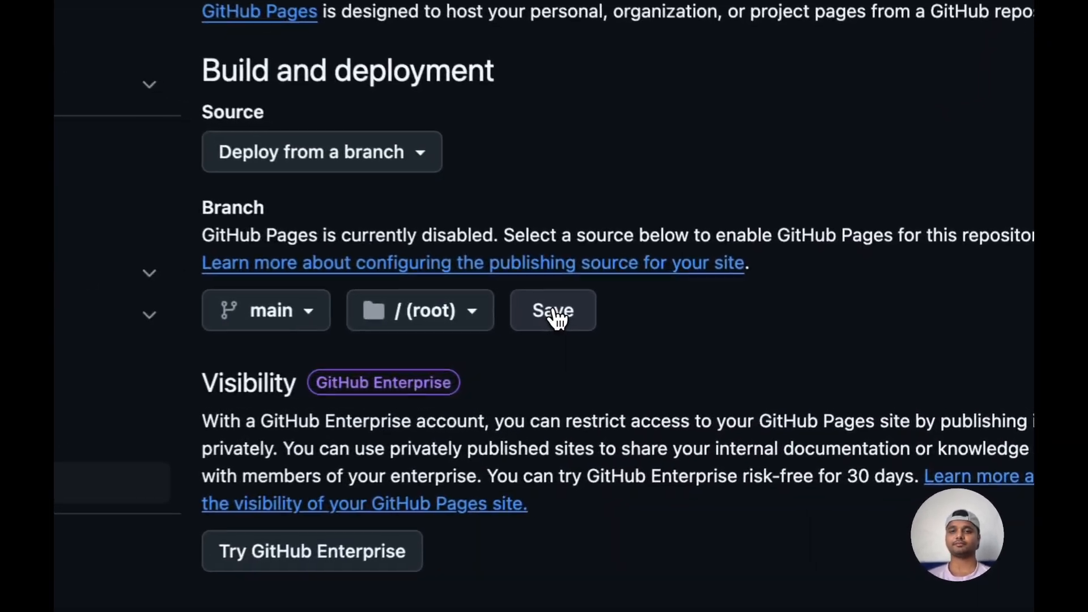
left_click(750, 297)
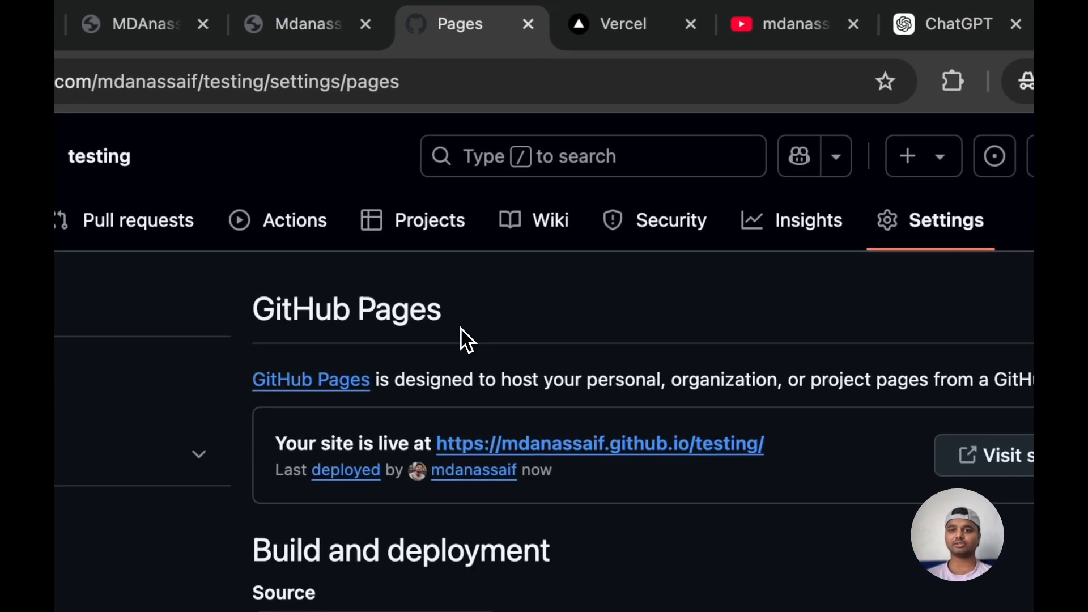
- Open the published GitHub Pages site and view the live card page and its address
left_click(628, 444)
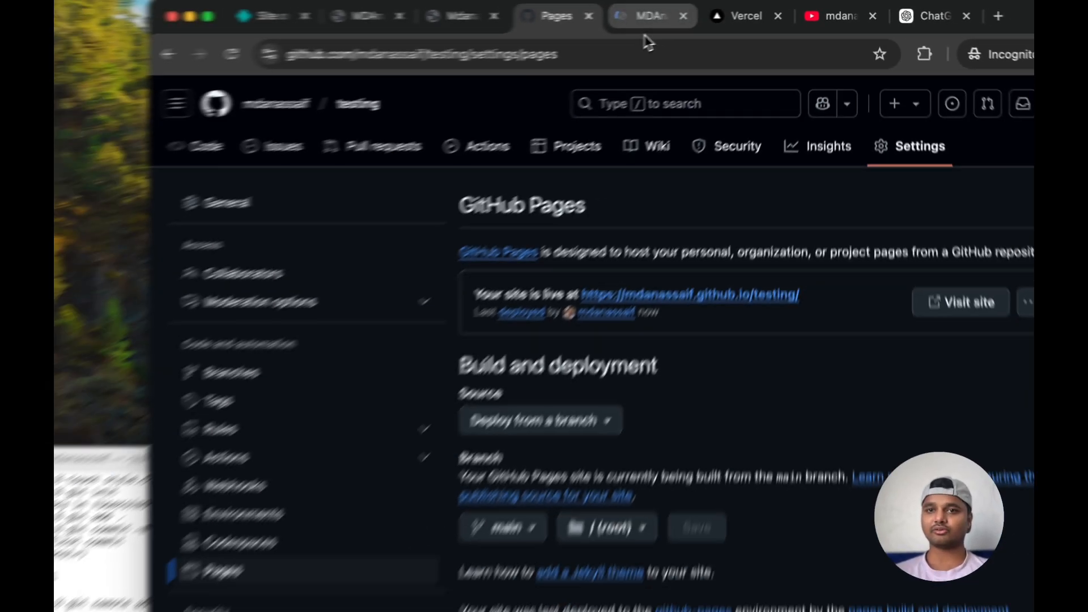
left_click(522, 25)
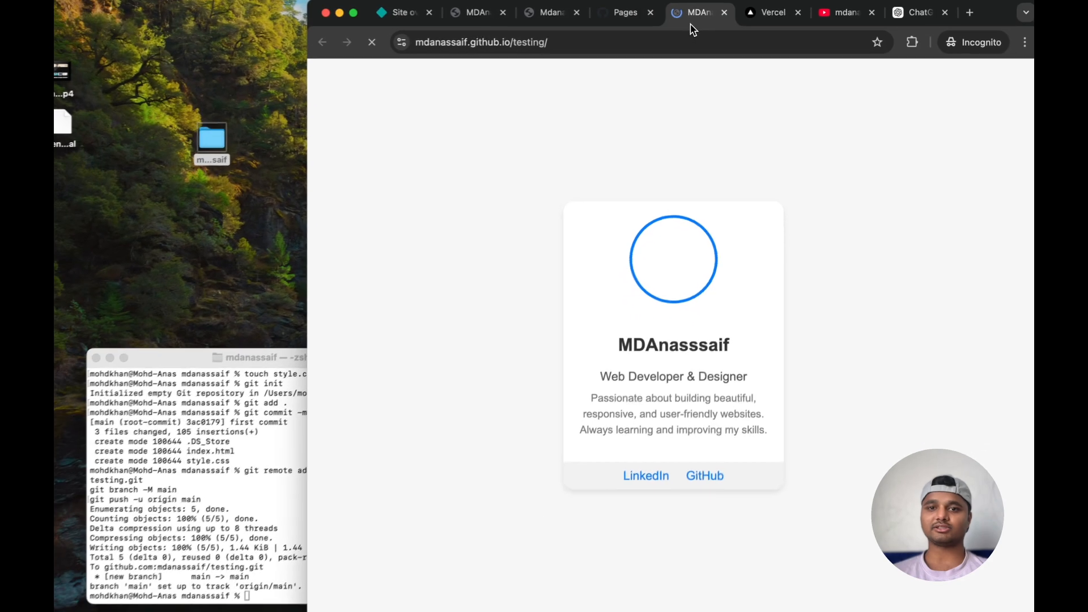
double_click(524, 44)
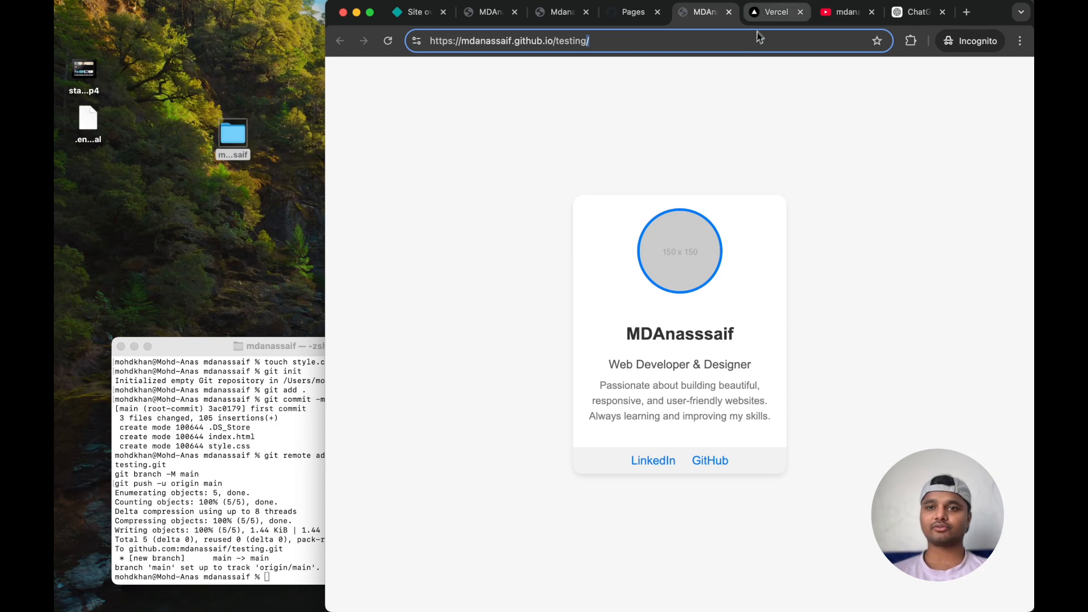
- Switch to the Vercel dashboard and start adding a new project
left_click(772, 14)
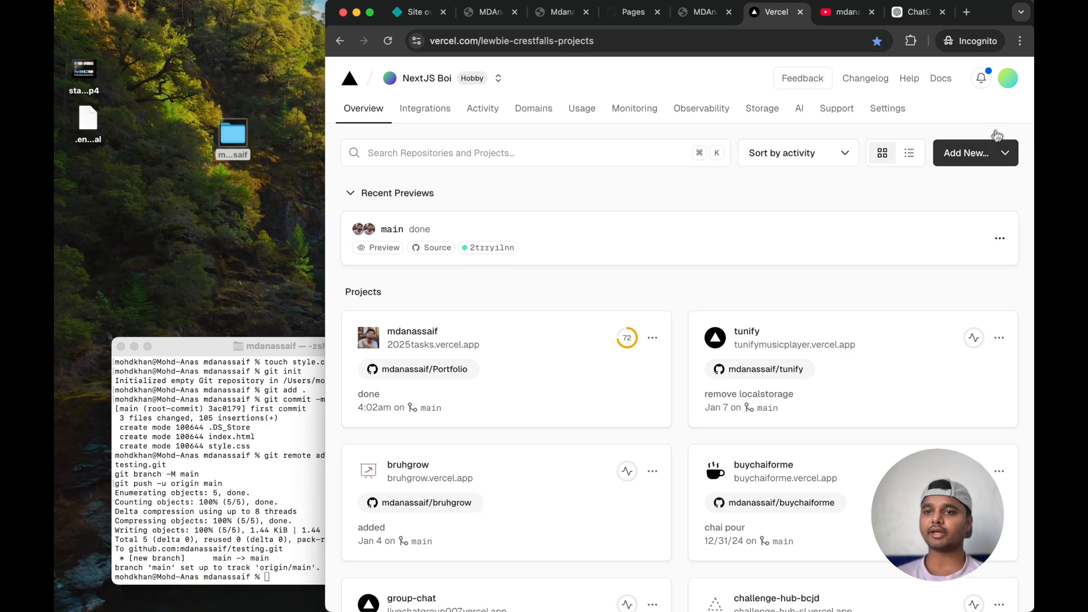
left_click(1002, 154)
left_click(977, 191)
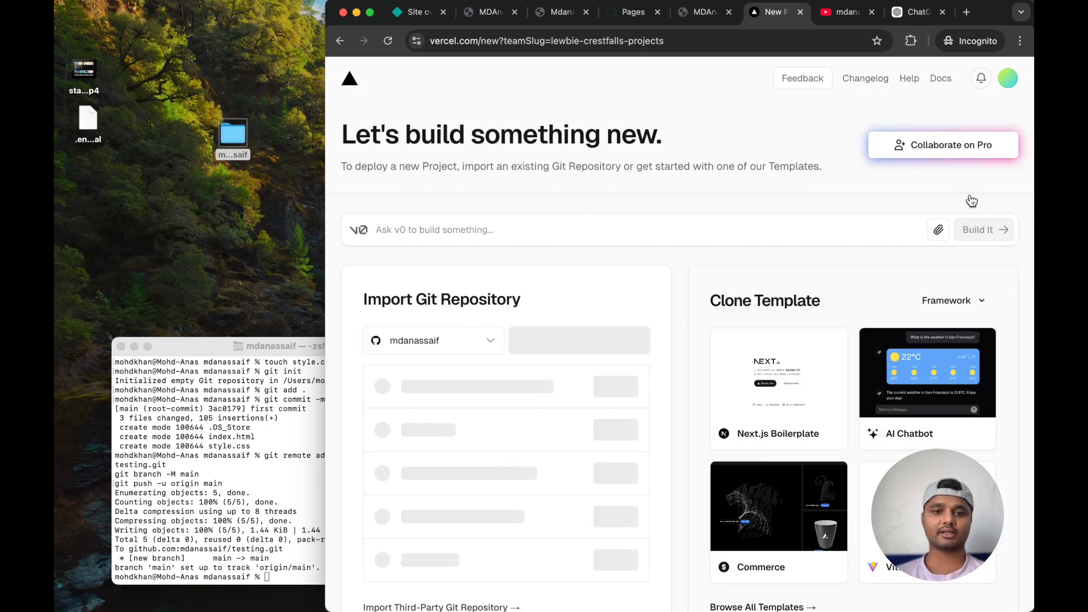
- Import the testing repository into Vercel and deploy it with the Other framework preset and ./ root directory
scroll(544, 335, "down", 3)
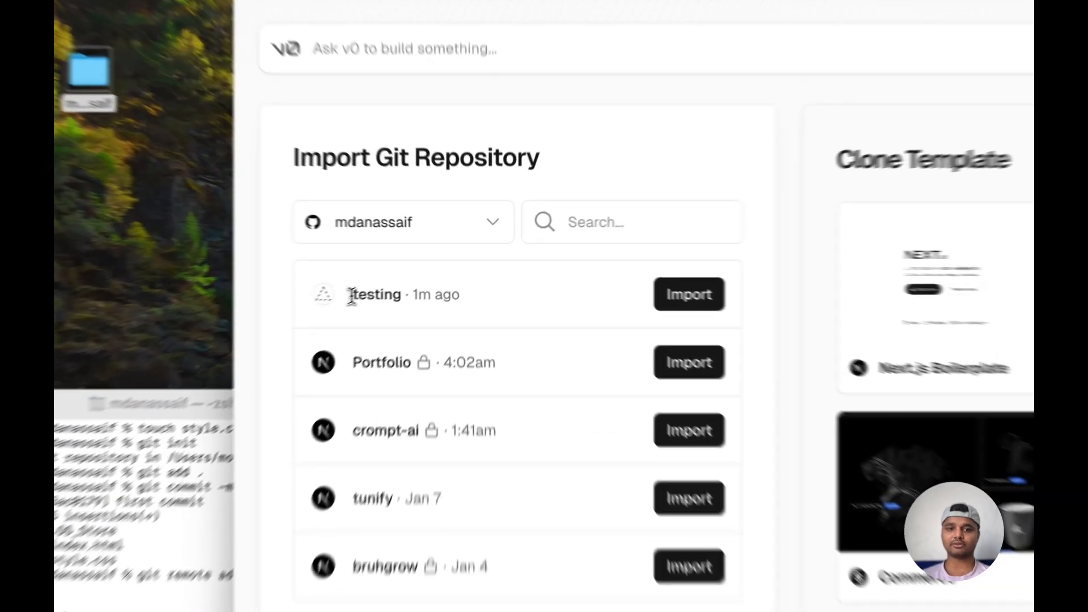
double_click(414, 276)
left_click(615, 277)
scroll(769, 313, "down", 10)
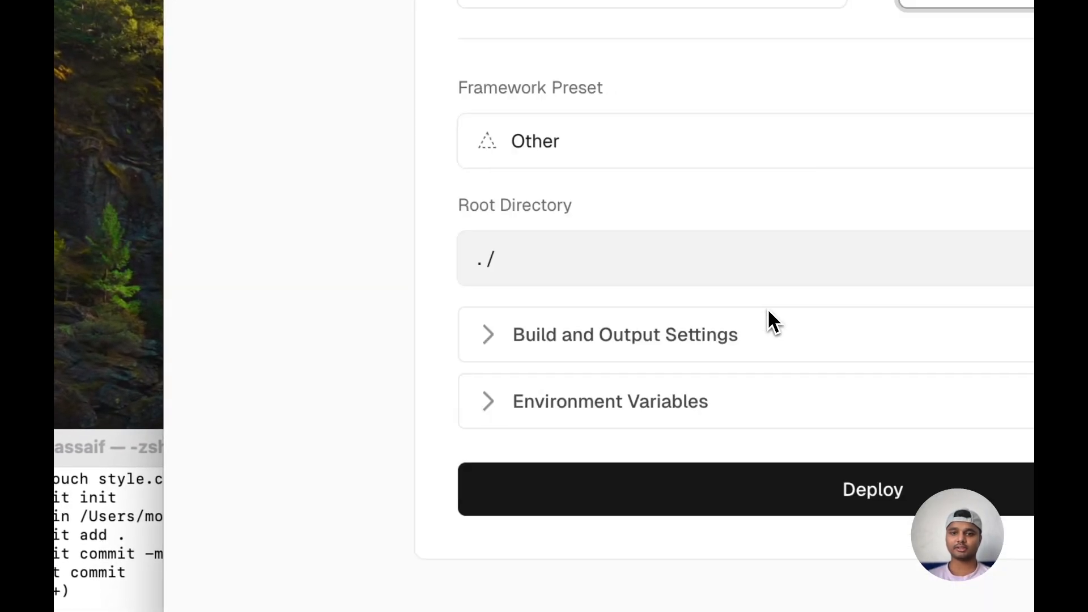
left_click(667, 244)
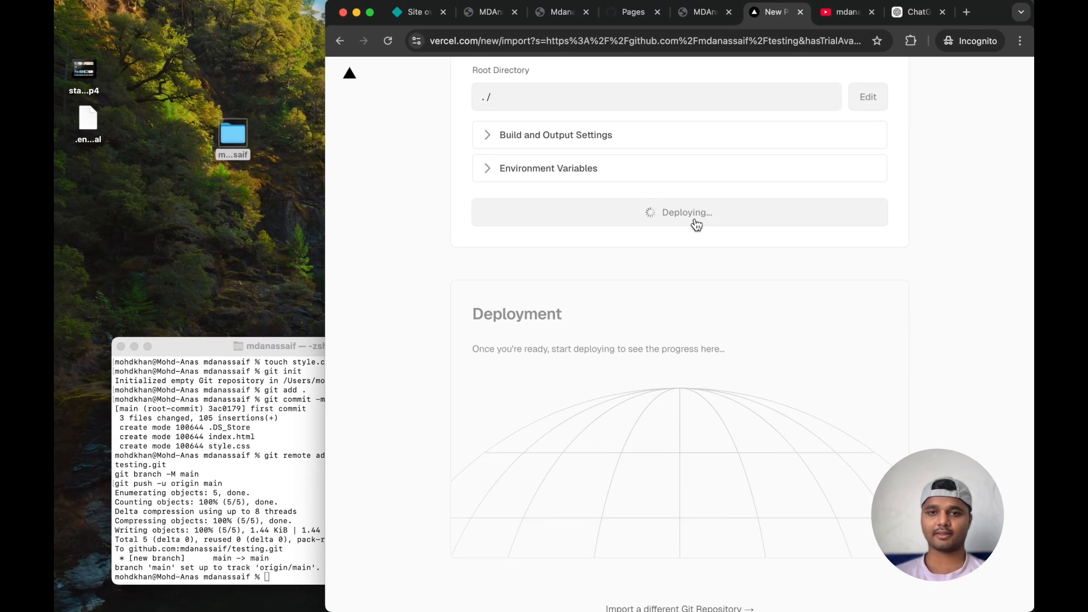
- Continue to the deployed testing project's Vercel dashboard and open its live site at testing-liard-theta.vercel.app
scroll(696, 225, "up", 4)
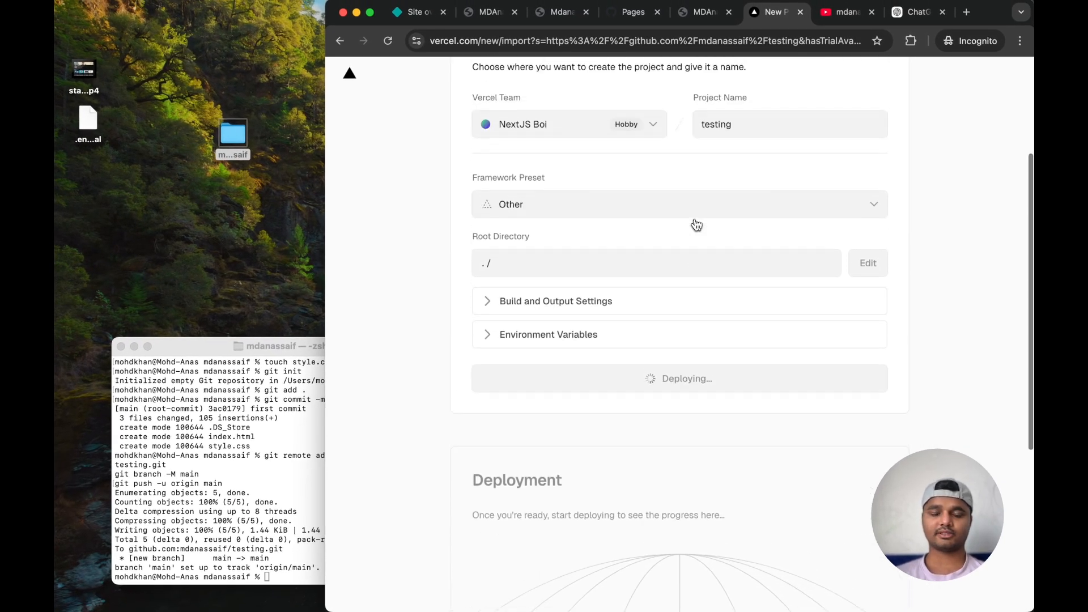
scroll(696, 225, "down", 6)
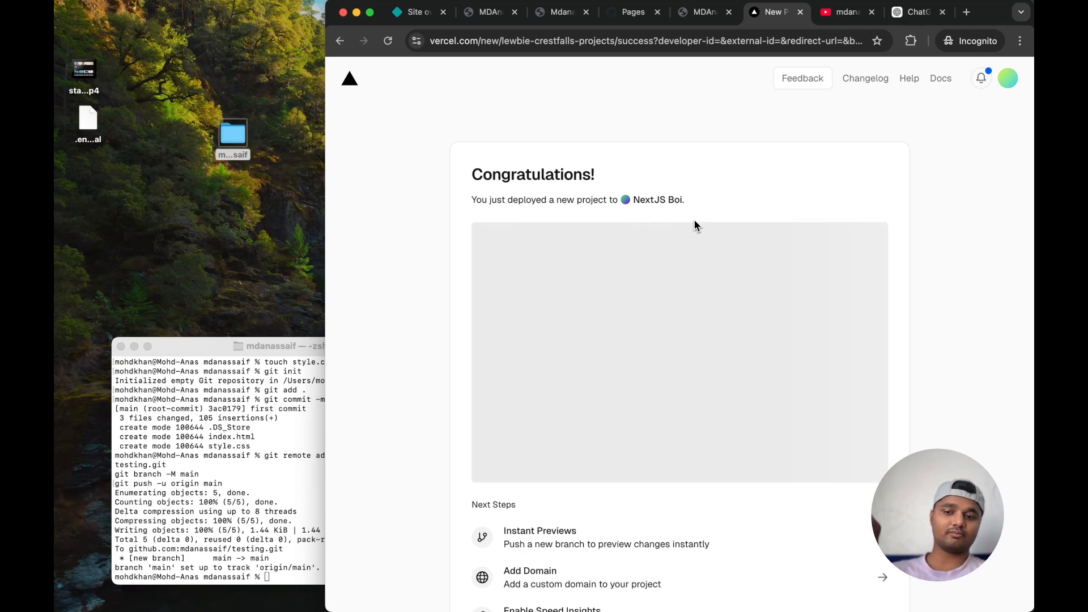
scroll(695, 226, "down", 5)
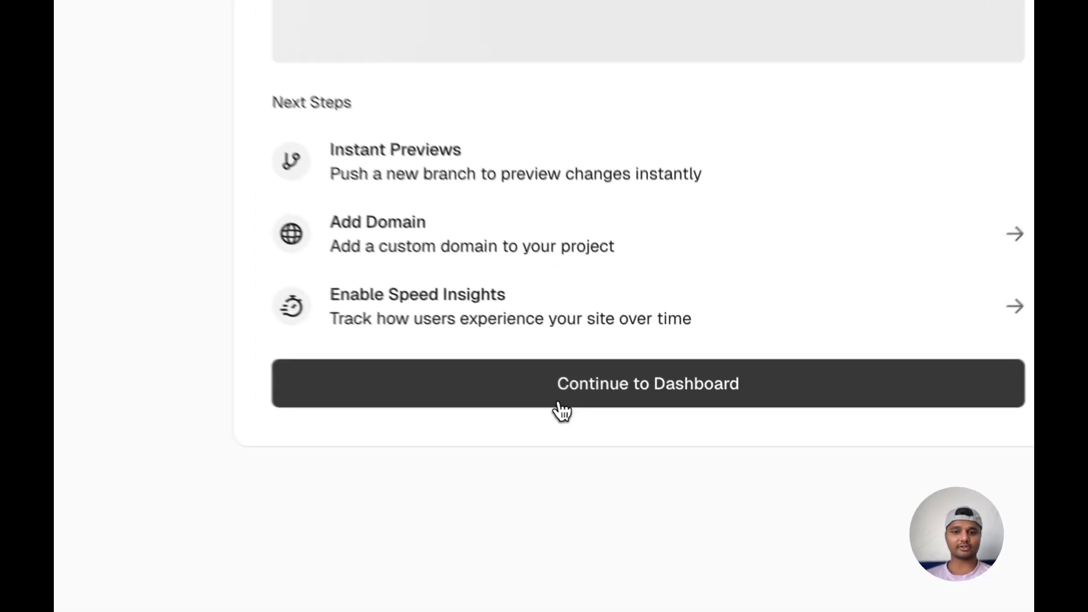
left_click(623, 405)
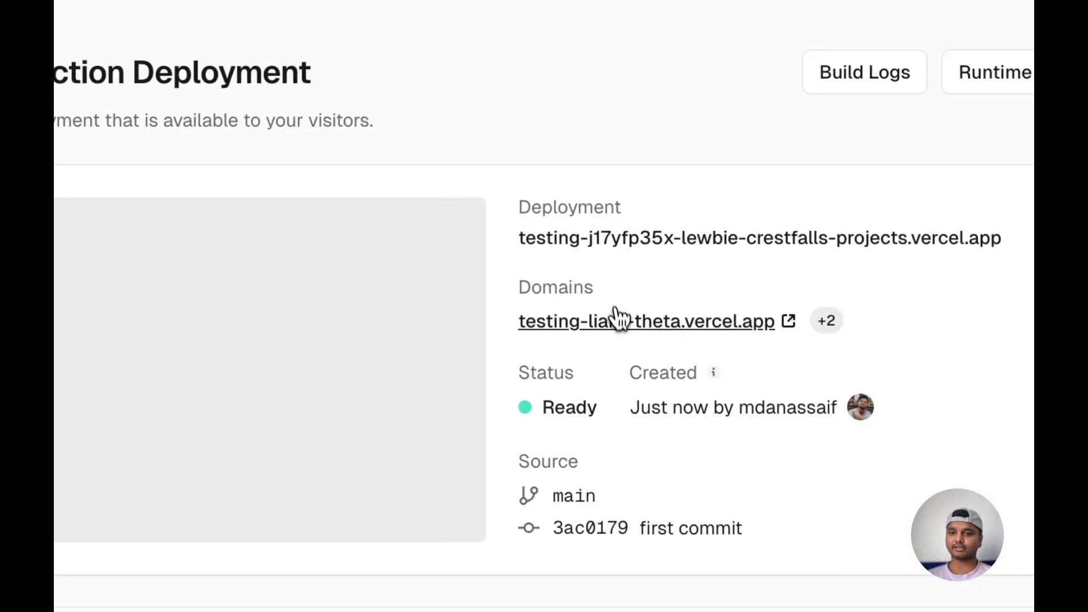
left_click(627, 323)
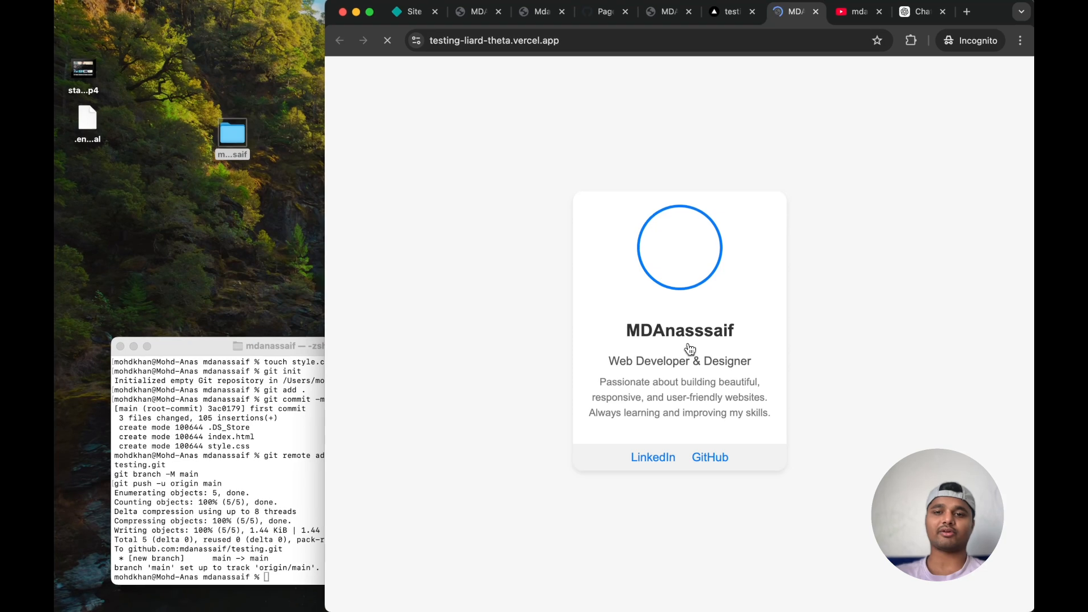
- Close the Vercel dashboard, GitHub Pages settings, extra card page and Netlify site overview, keeping the three deployed card pages open
left_click(696, 16)
left_click(731, 14)
key("ctrl+w")
left_click(634, 17)
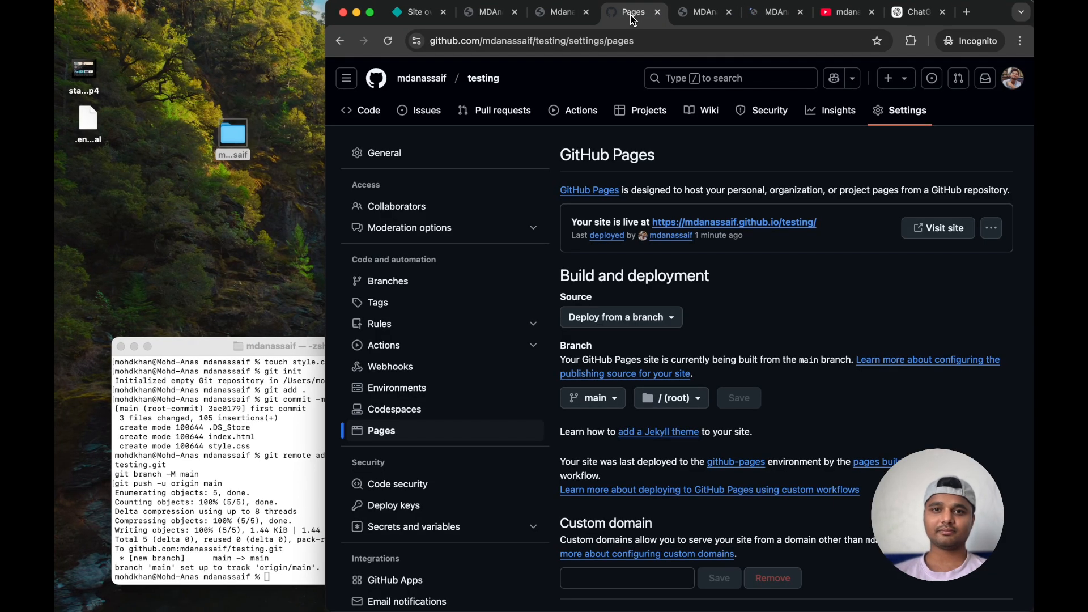
left_click(575, 18)
left_click(617, 20)
key("super+w")
left_click(508, 19)
key("super+w")
left_click(429, 16)
key("super+w")
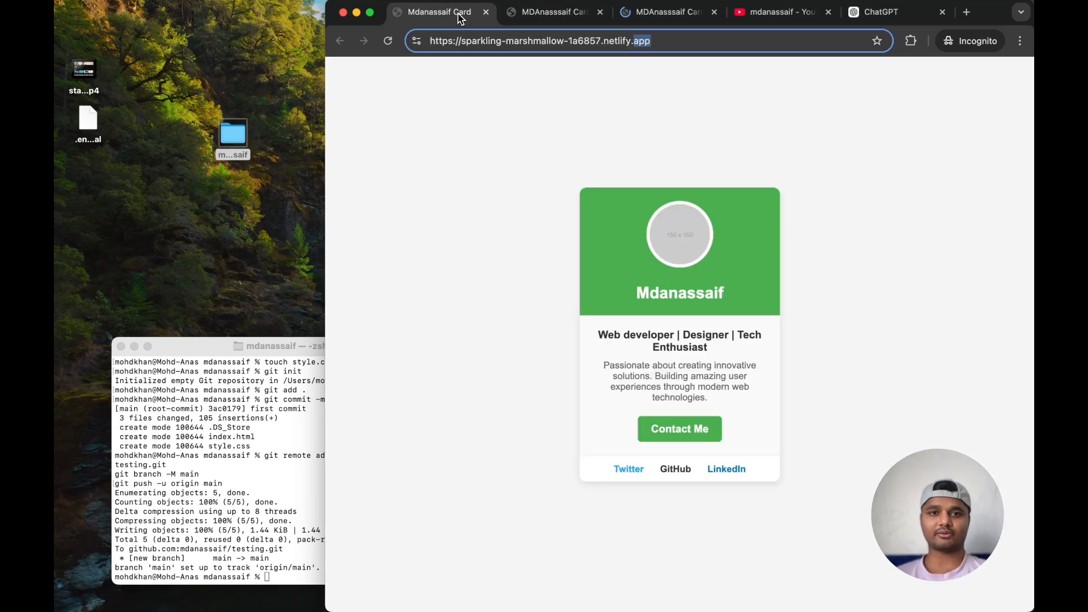
- Review the deployed card pages one after another, ending on the YouTube search results for the channel
key("ctrl+Tab")
key("ctrl+Tab")
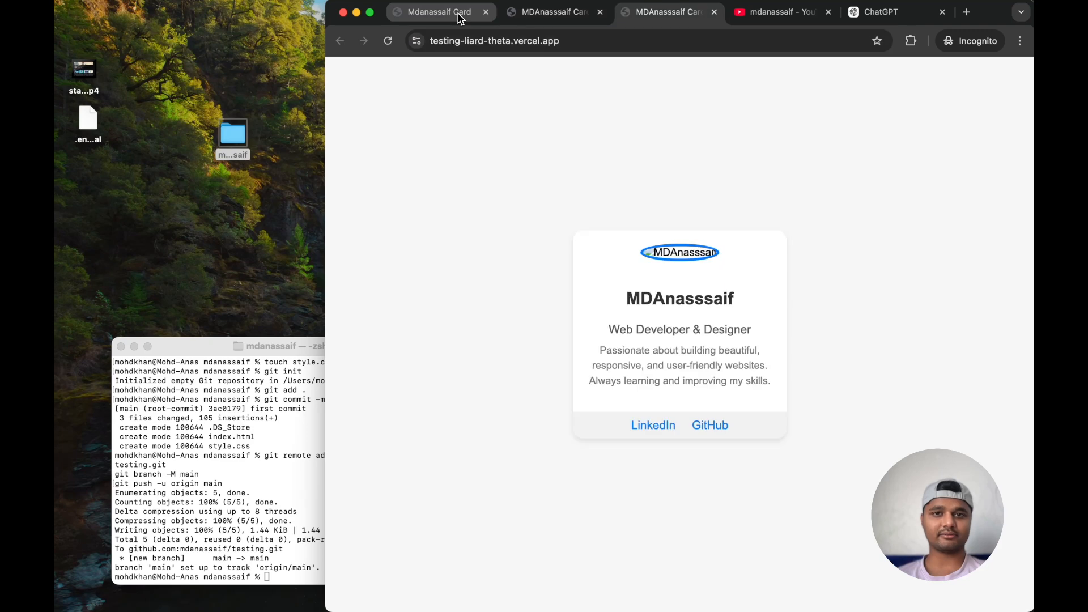
key("ctrl+Tab")
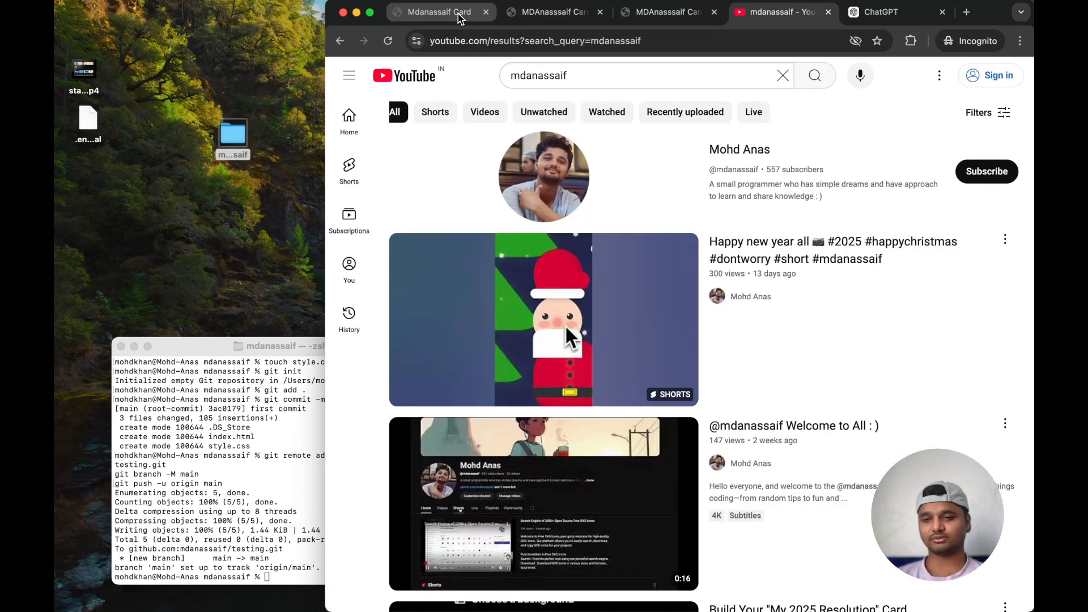
mouse_move(436, 564)
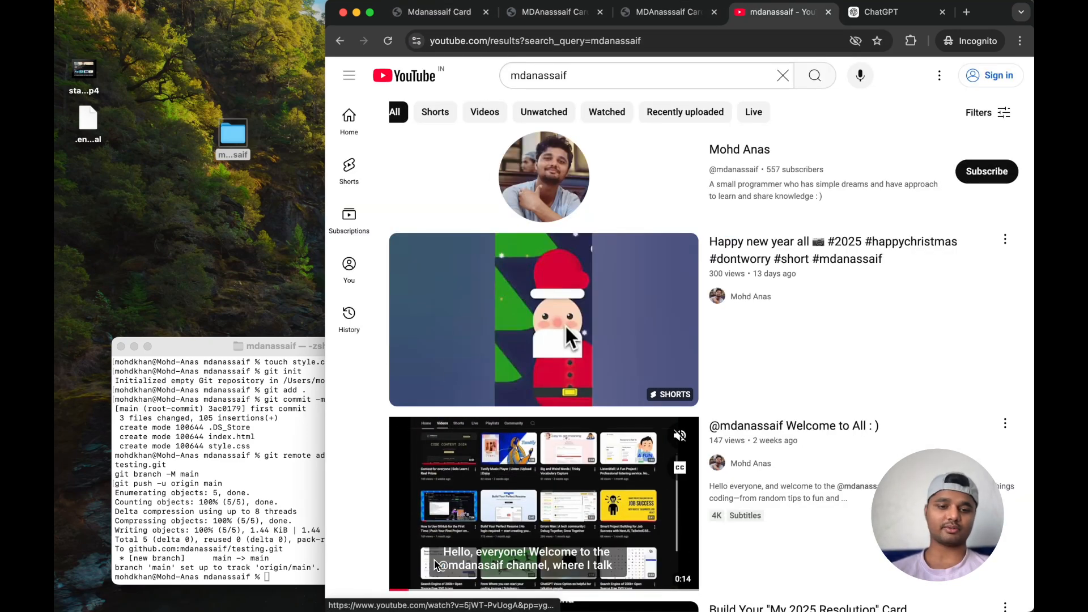